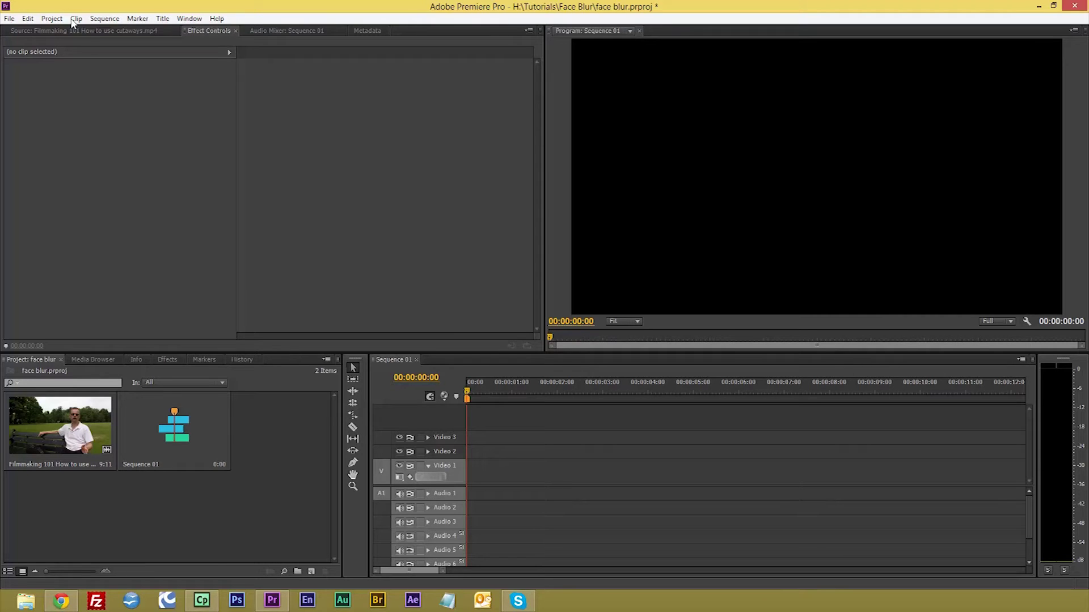
- Show the 'Filmmaking 101 How to use cutaways.mp4' clip in the Source monitor
click(31, 29)
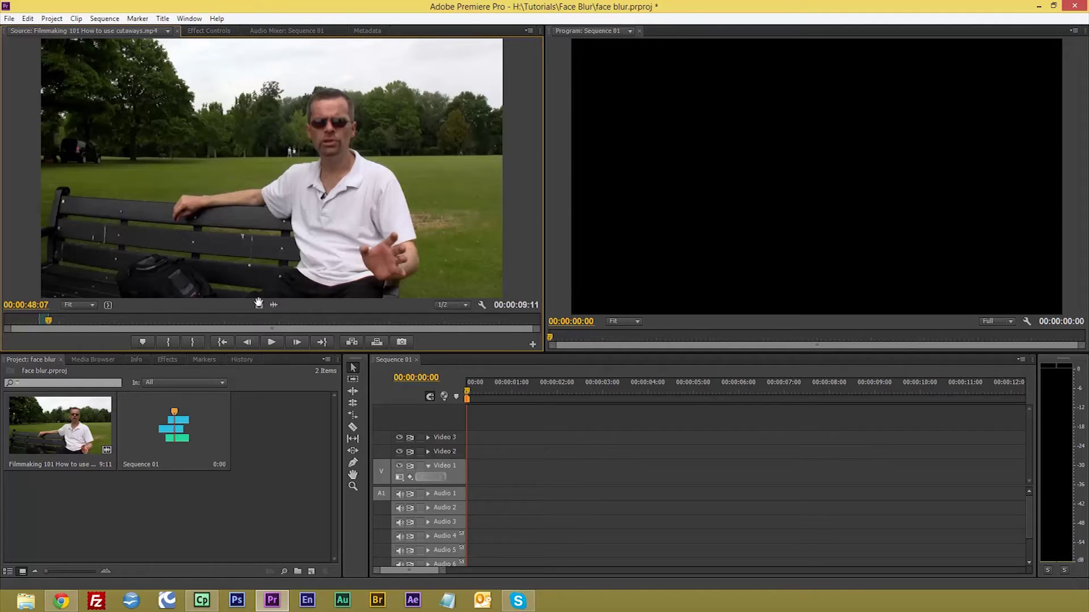
- Place the interview clip on Video 1 and Alt-drag a duplicate of it onto Video 2
drag(258, 303, 453, 482)
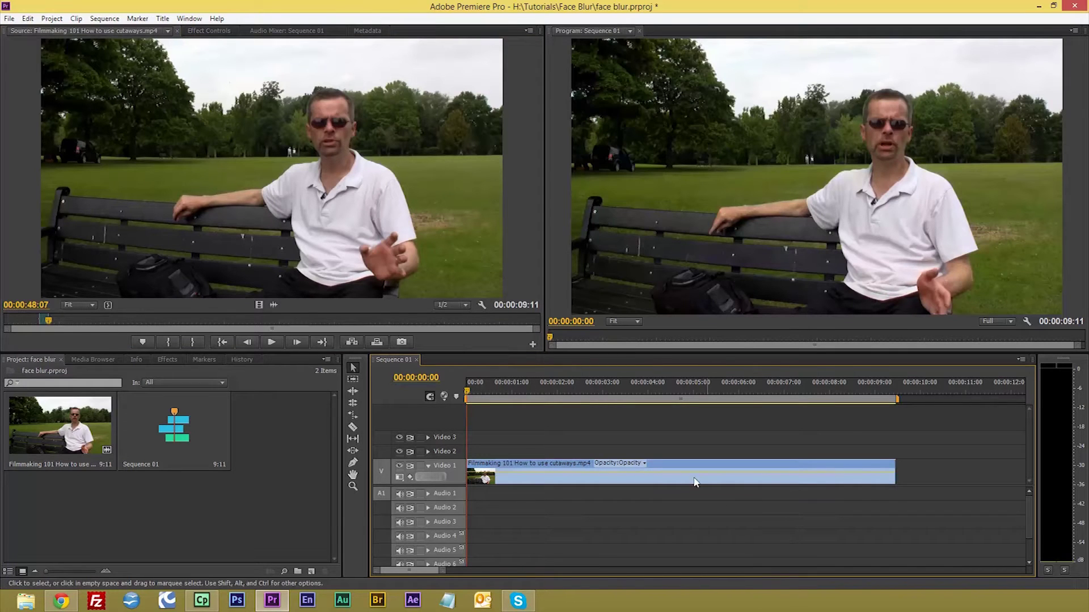
click(668, 466)
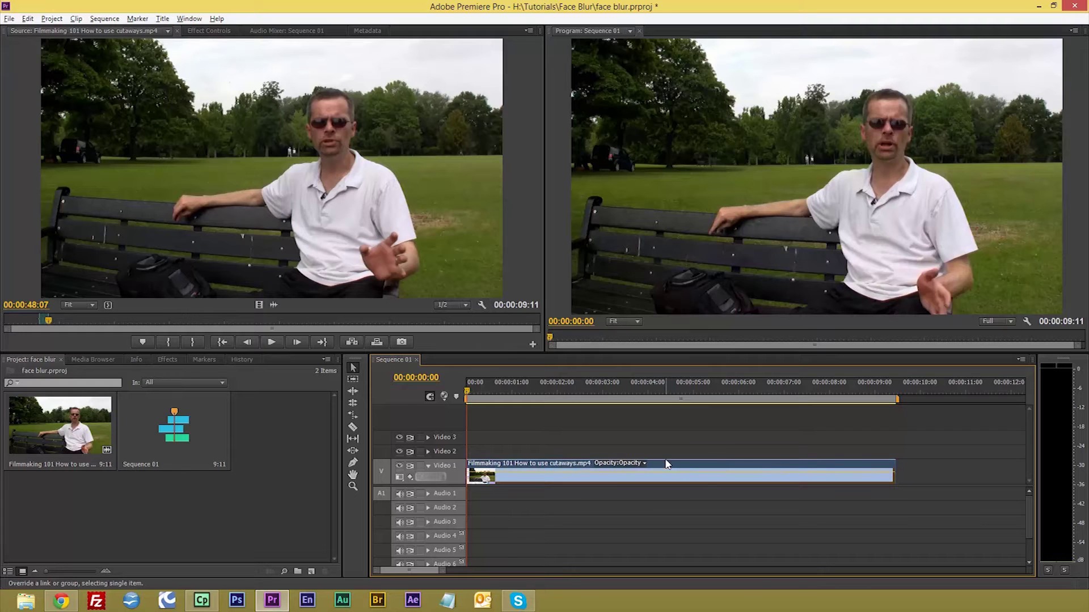
drag(668, 466, 668, 453)
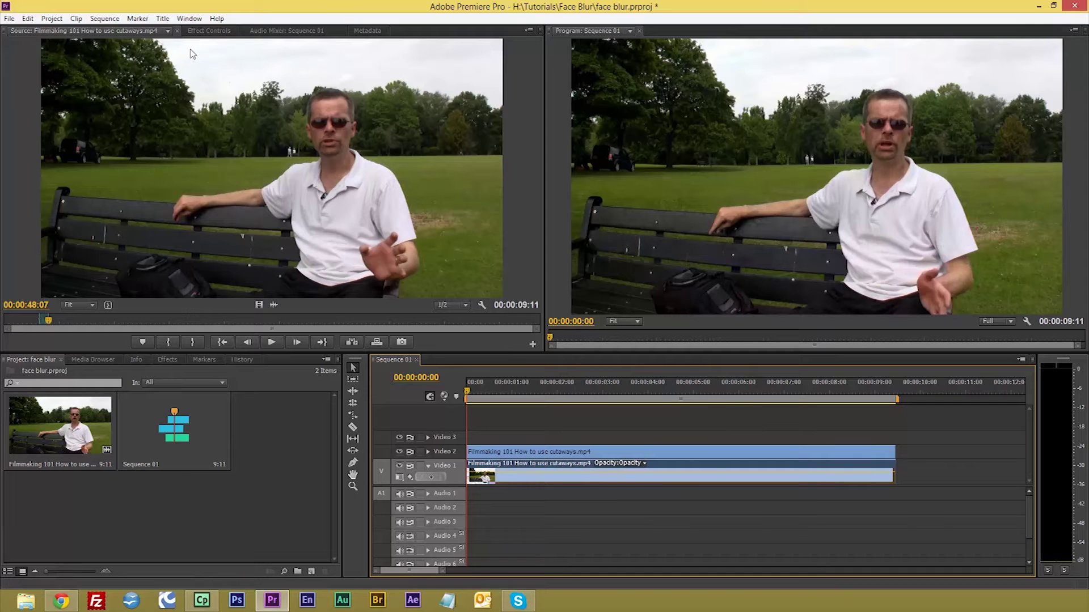
click(162, 18)
- Create a Default Still title named 'blur' over the interview frame
mouse_move(180, 38)
click(338, 32)
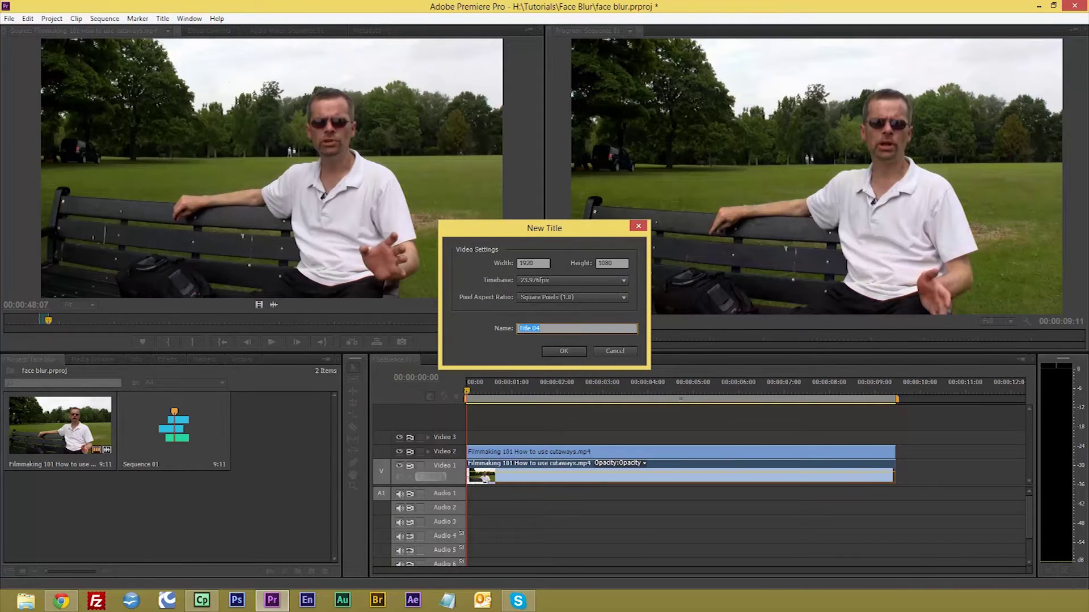
text(blur)
key(Return)
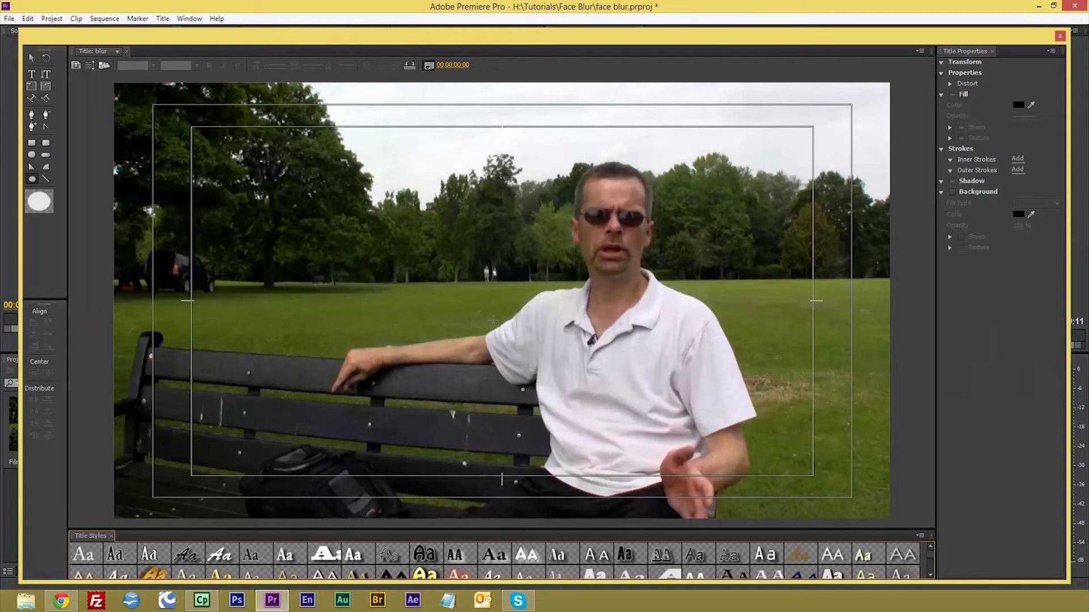
click(33, 179)
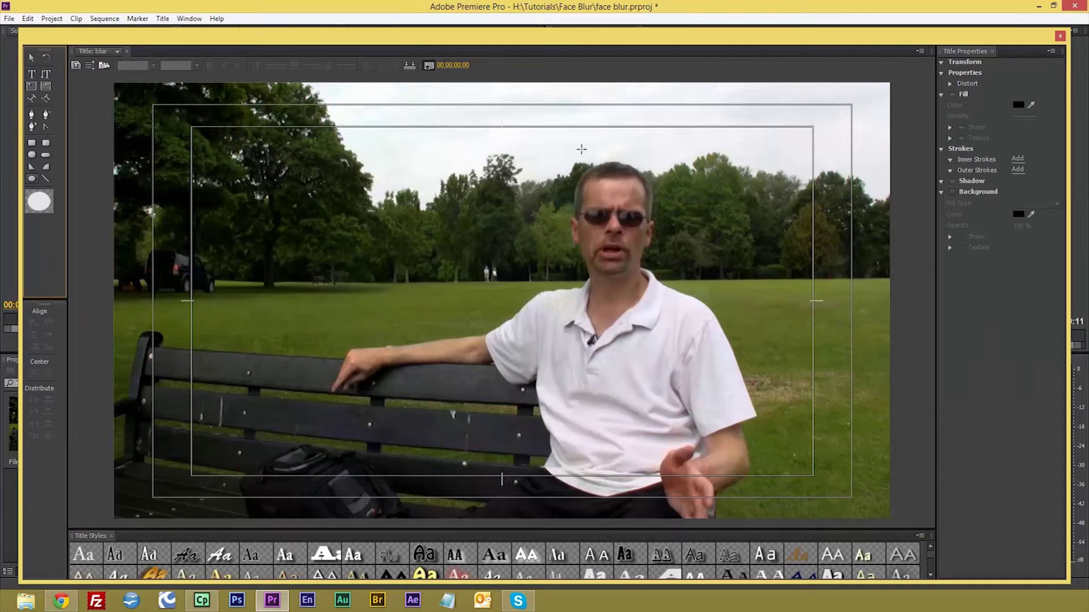
- Draw a white ellipse of about 208 by 329 and fit it over the man's face
drag(581, 150, 633, 283)
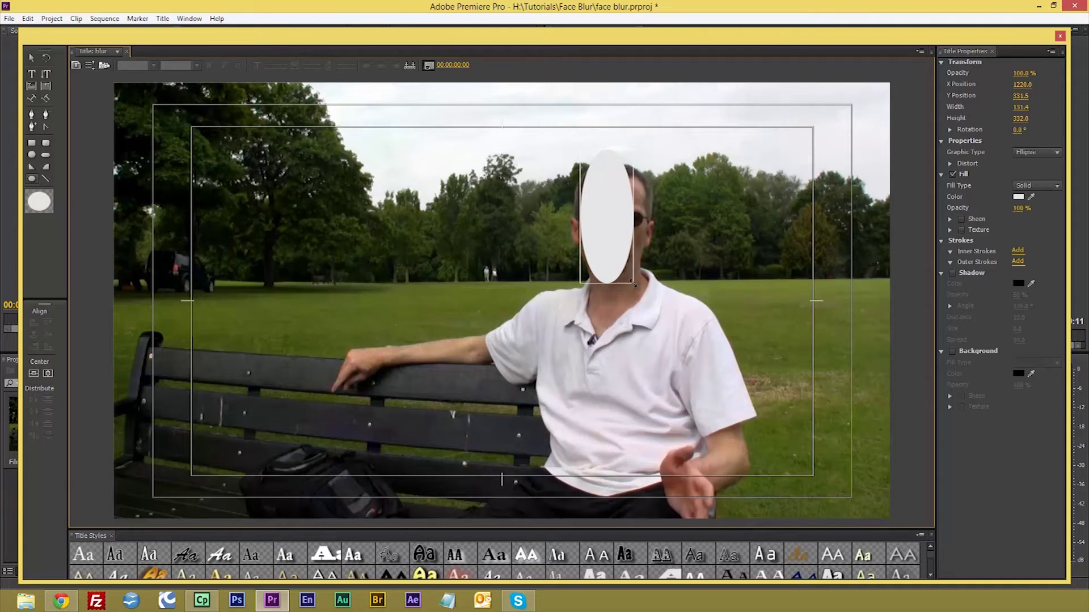
drag(608, 228, 658, 221)
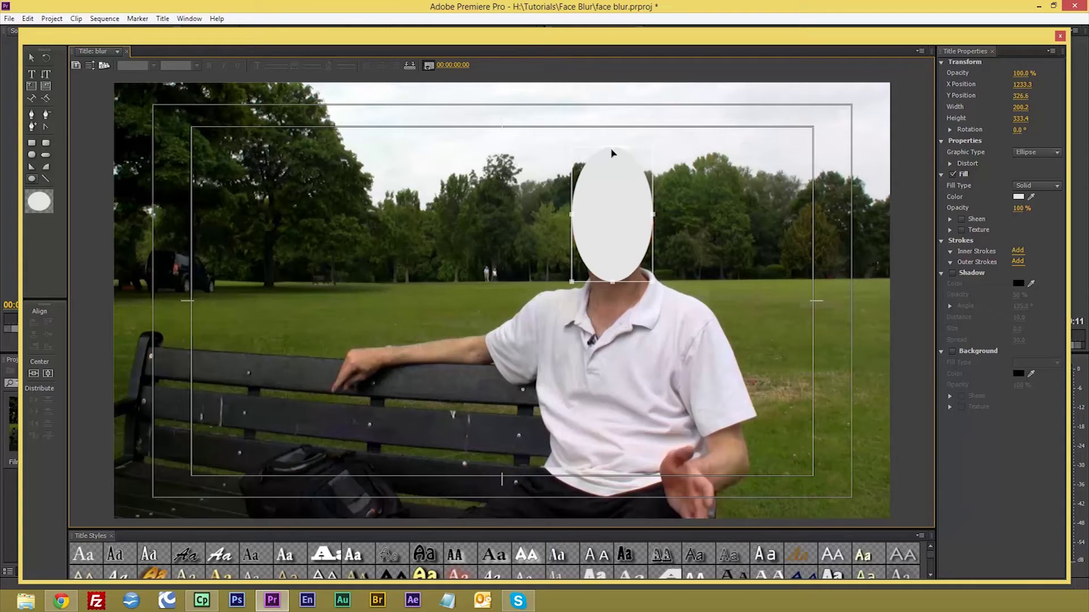
mouse_move(612, 153)
mouse_down()
mouse_move(612, 174)
mouse_move(615, 157)
mouse_up()
drag(618, 212, 616, 204)
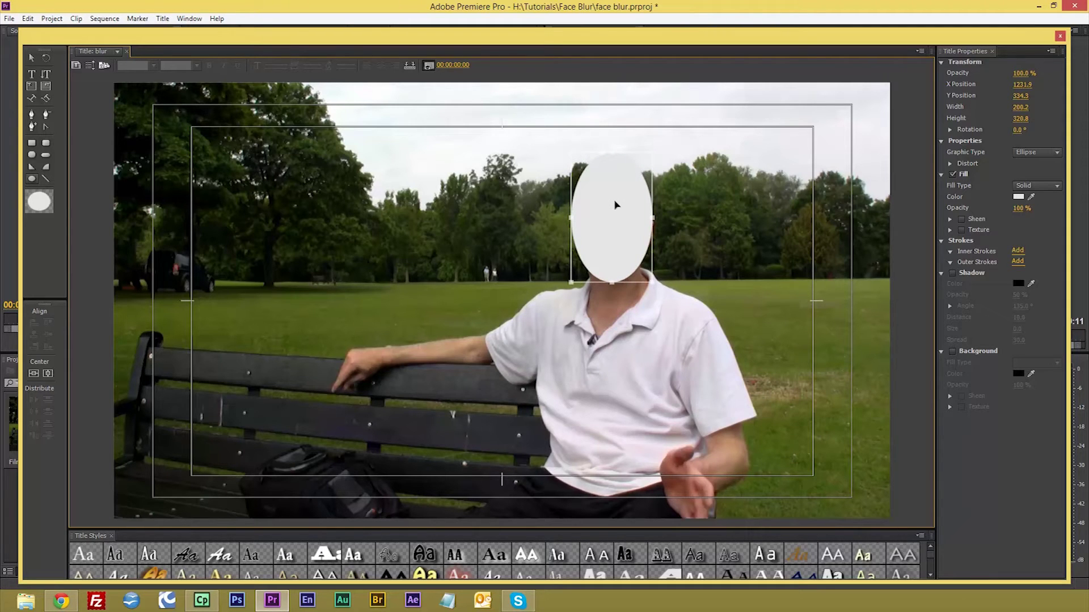
- Drop the blur title on Video 3 and stretch it to the interview clip's full length
click(1060, 36)
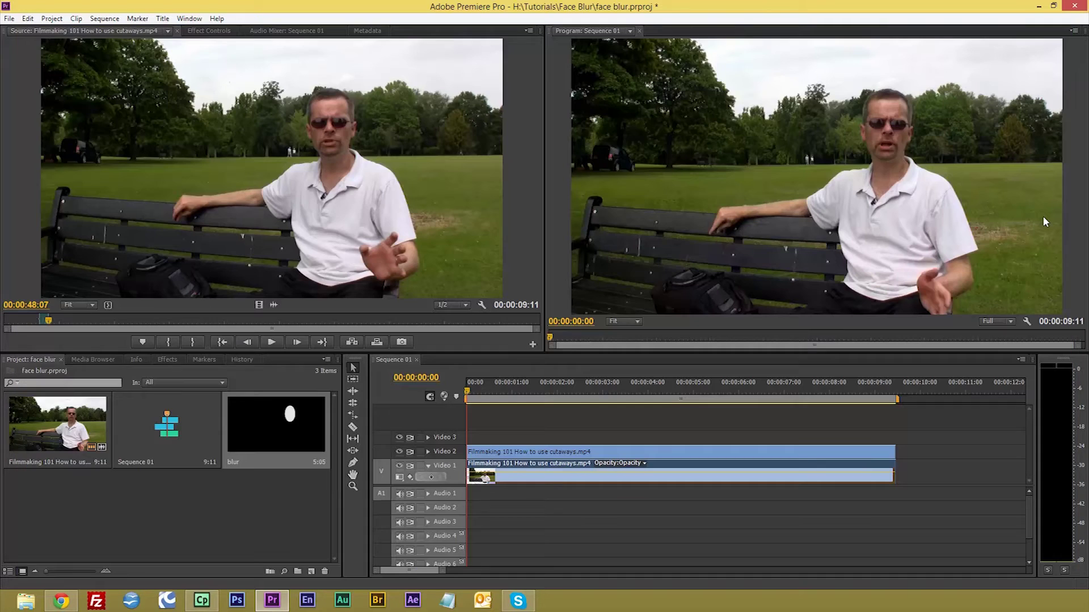
drag(289, 438, 476, 438)
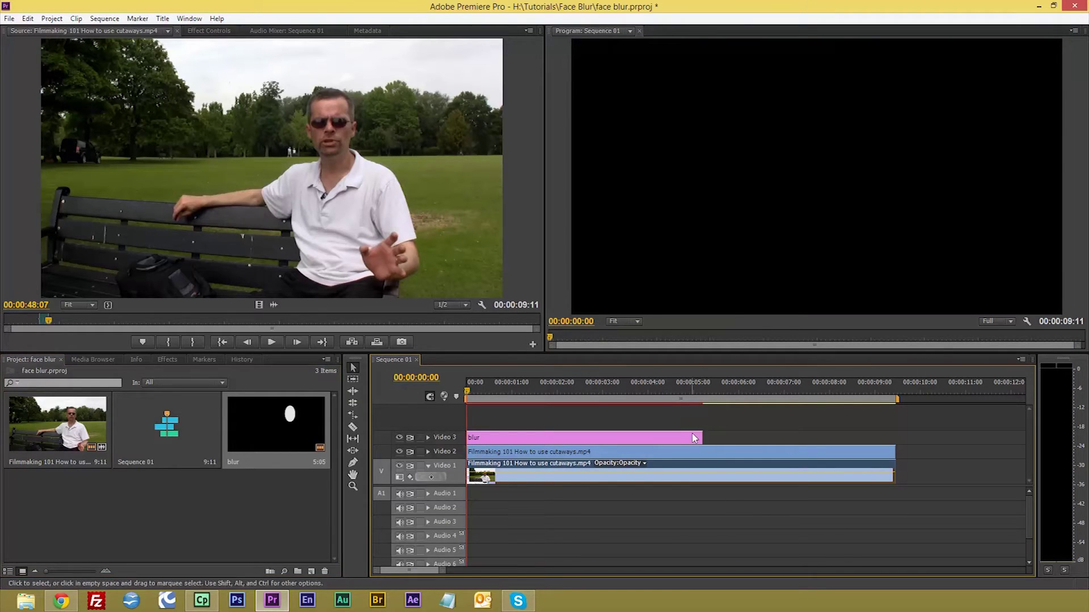
drag(709, 437, 888, 437)
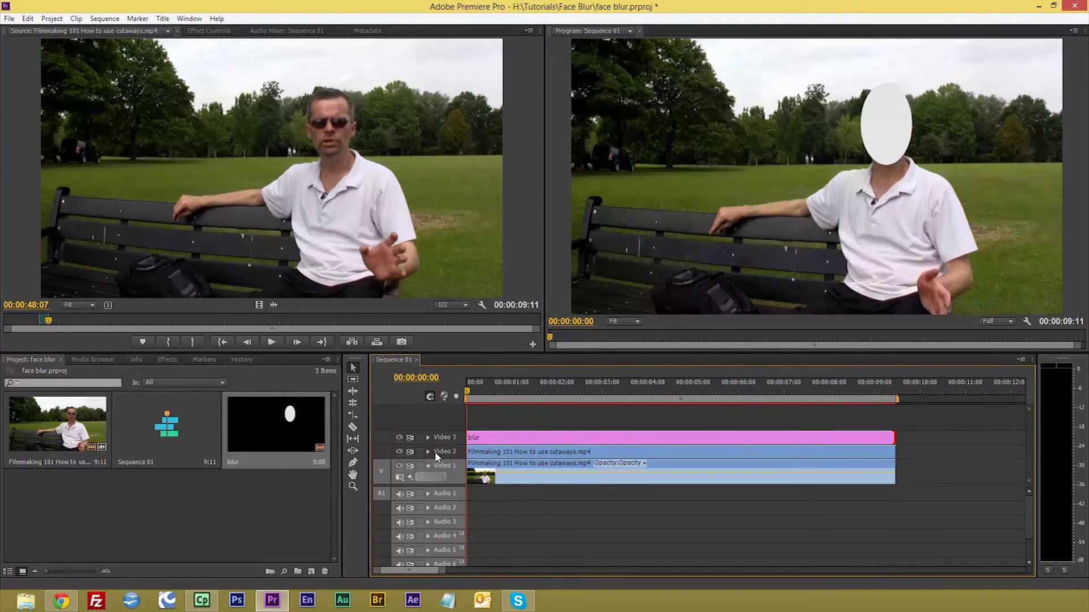
click(509, 454)
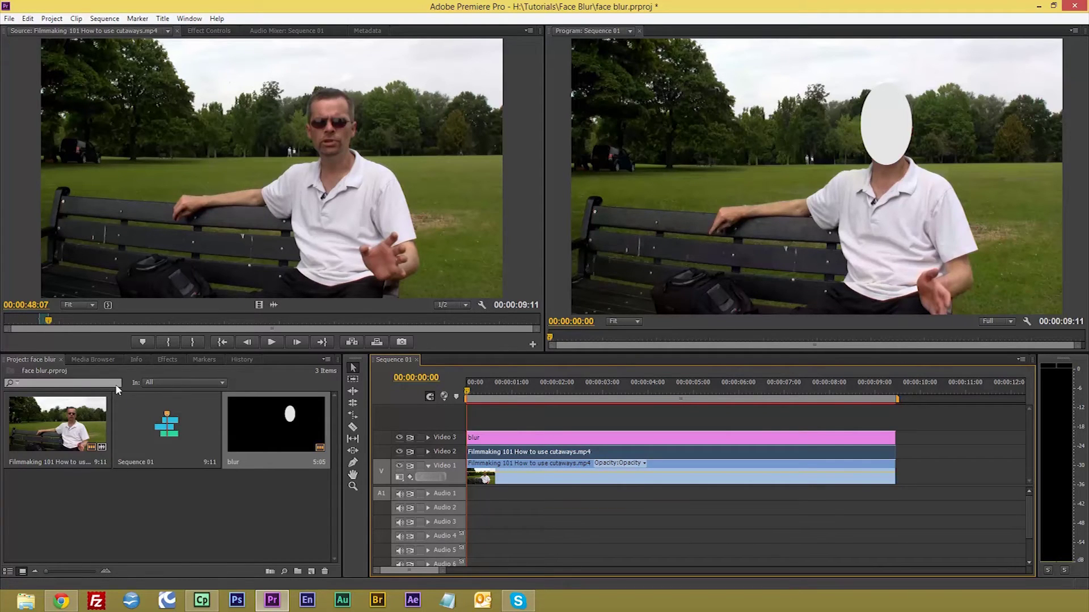
click(170, 360)
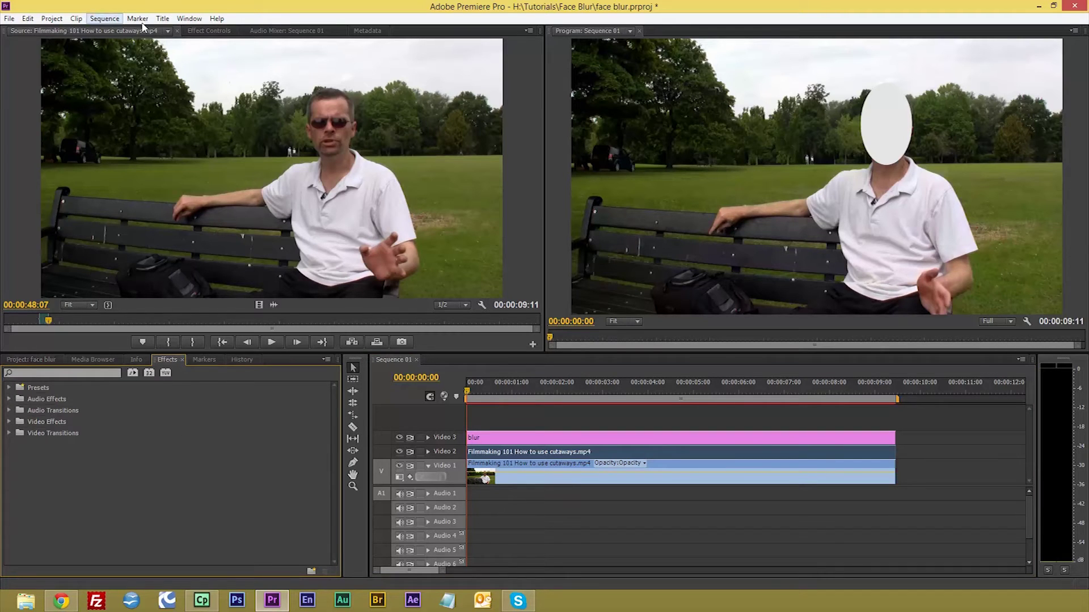
- Add Gaussian Blur to the Video 2 copy with Blurriness 93.0 and Repeat Edge Pixels on
click(193, 32)
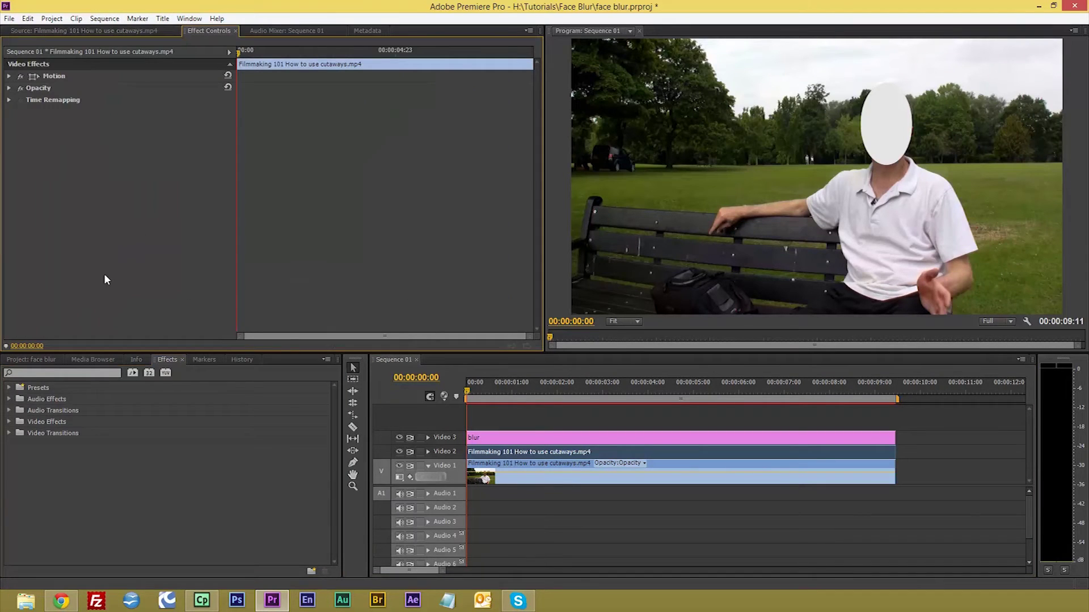
click(39, 372)
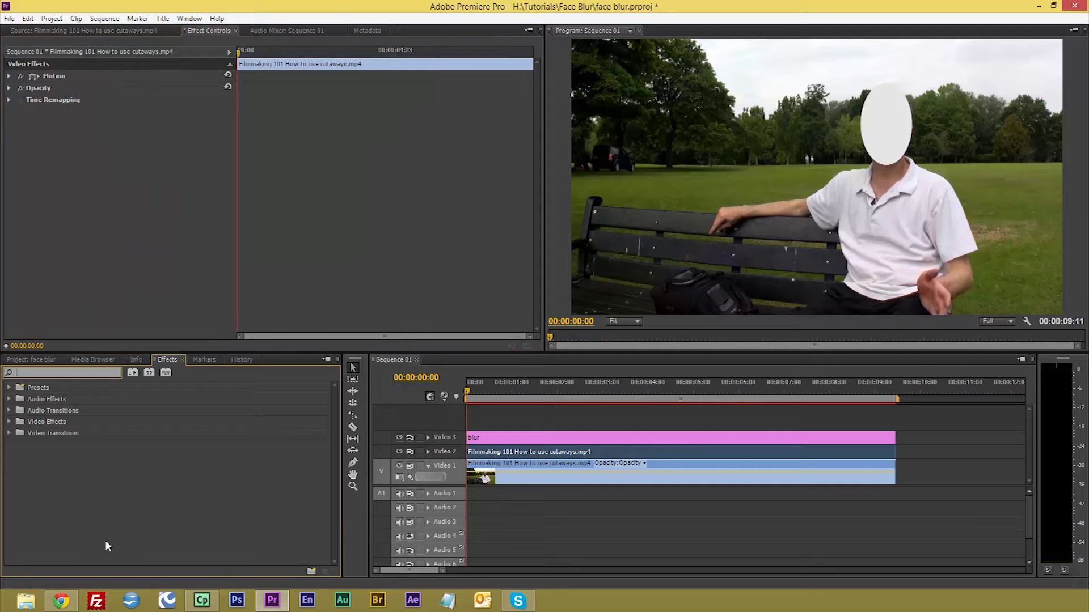
text(blur)
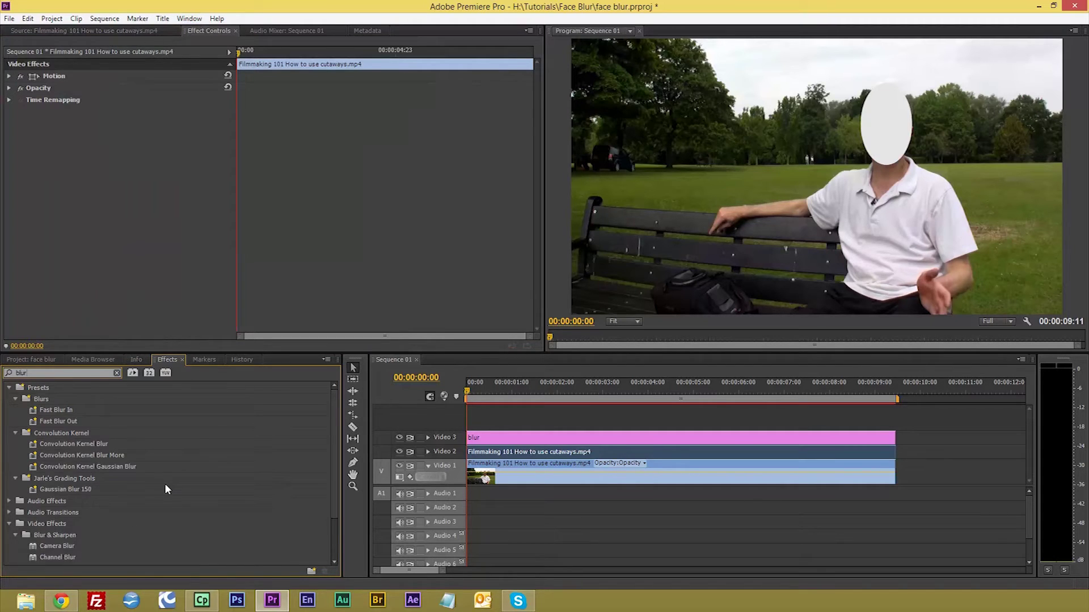
scroll(165, 485, down, 2)
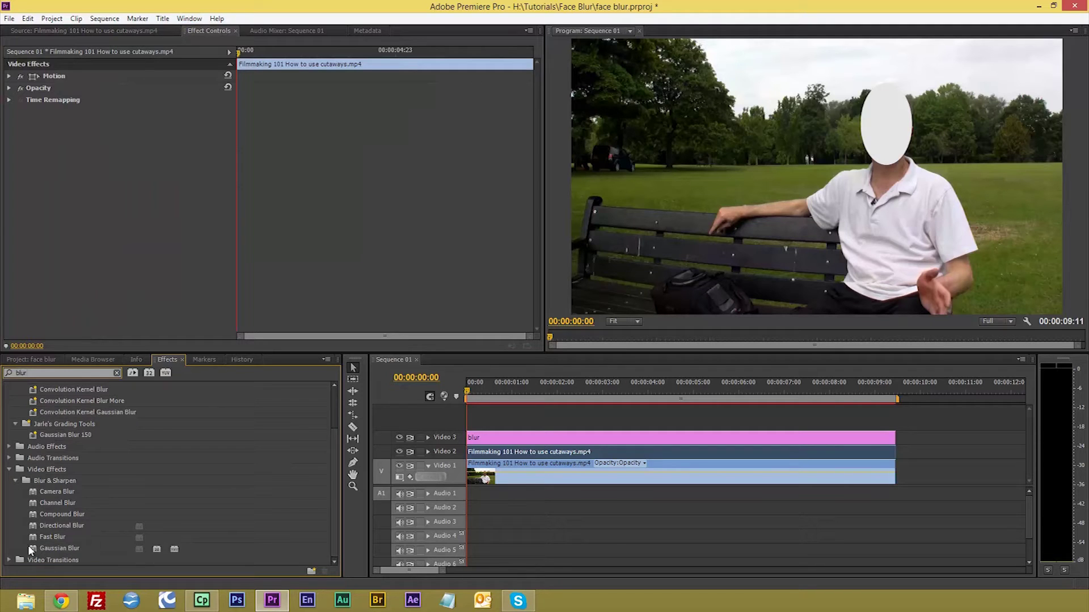
drag(30, 547, 487, 452)
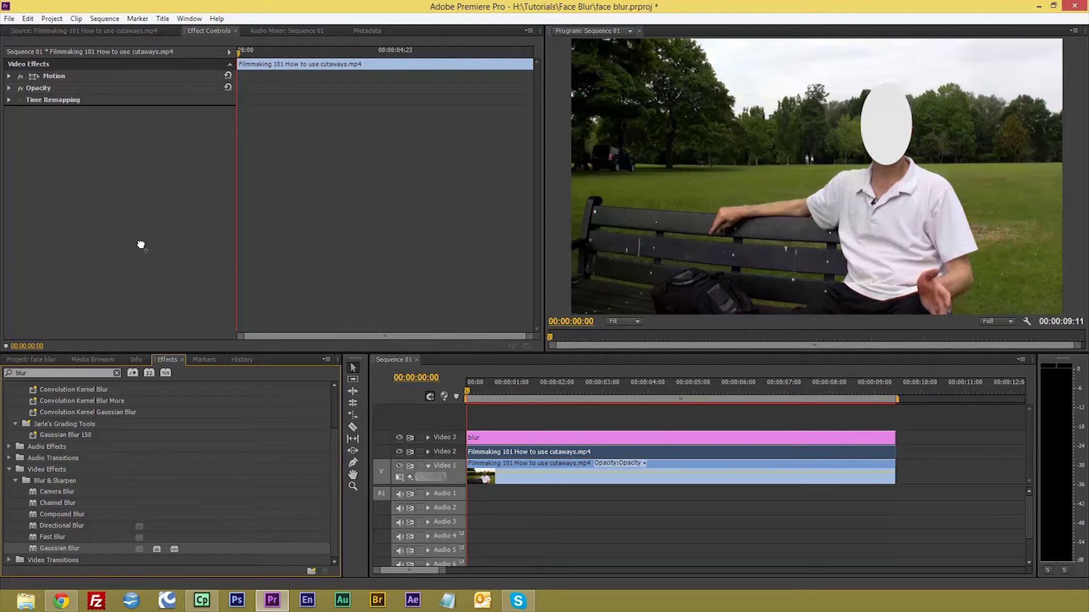
drag(141, 245, 141, 245)
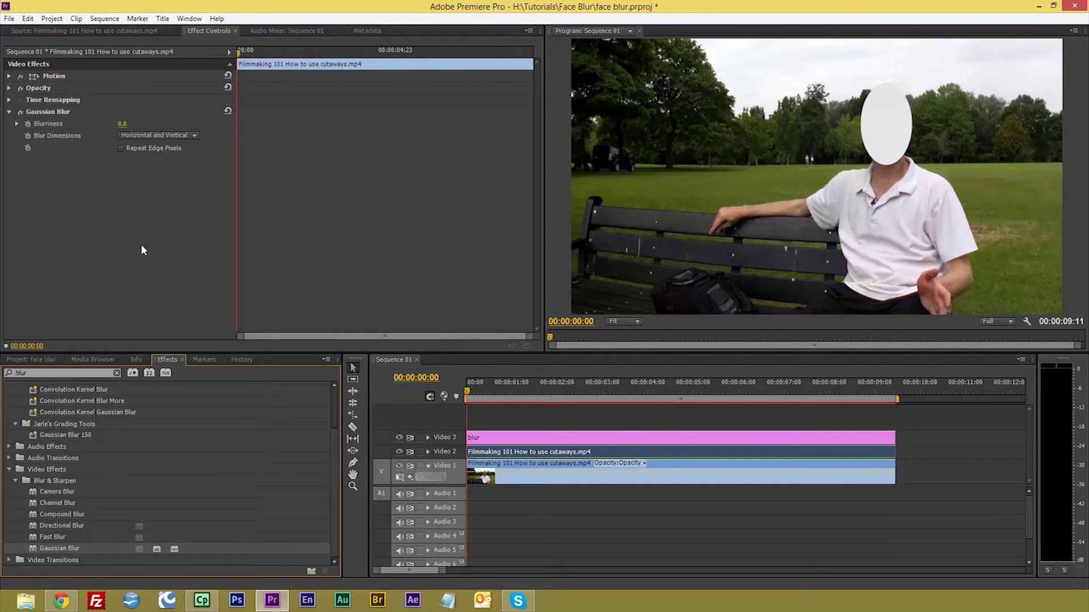
click(118, 126)
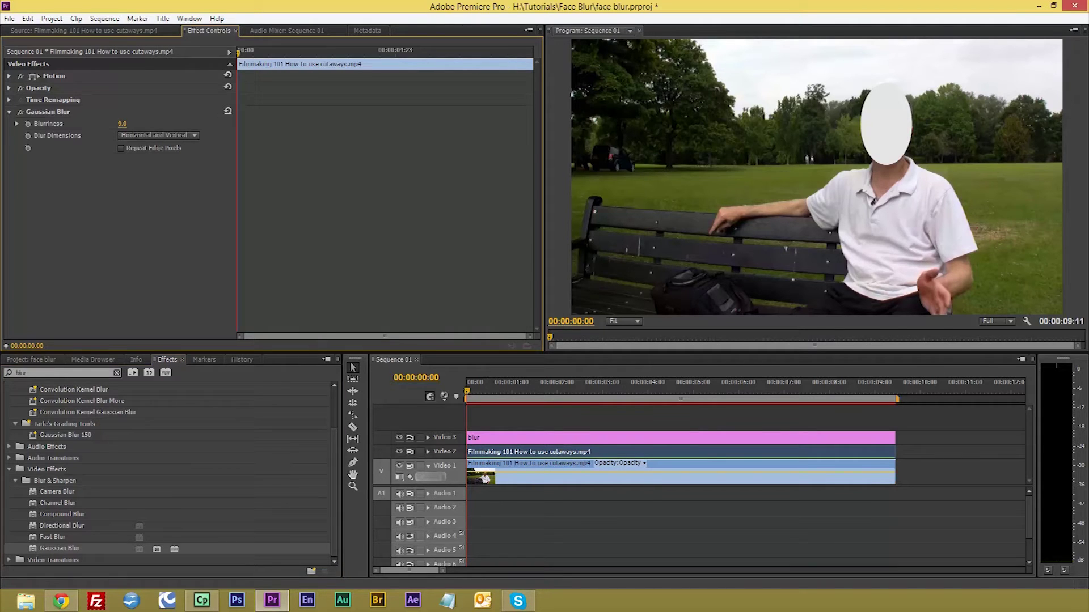
mouse_move(122, 124)
mouse_down()
mouse_move(155, 124)
mouse_move(133, 124)
mouse_up()
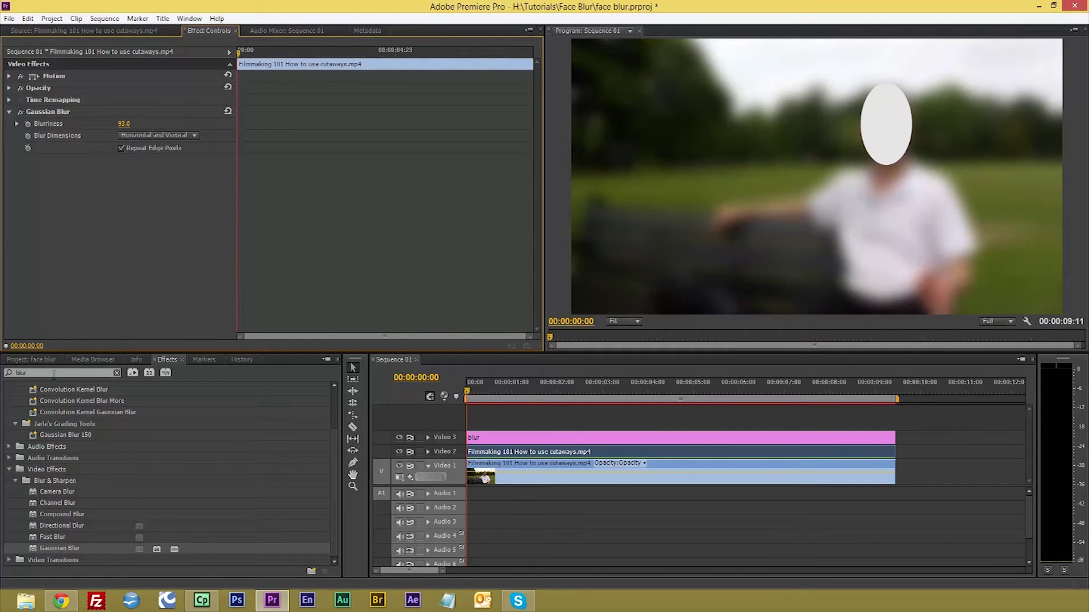
drag(38, 372, 3, 377)
- Add Track Matte Key to the blurred copy, using Video 3 as the matte
text(mat)
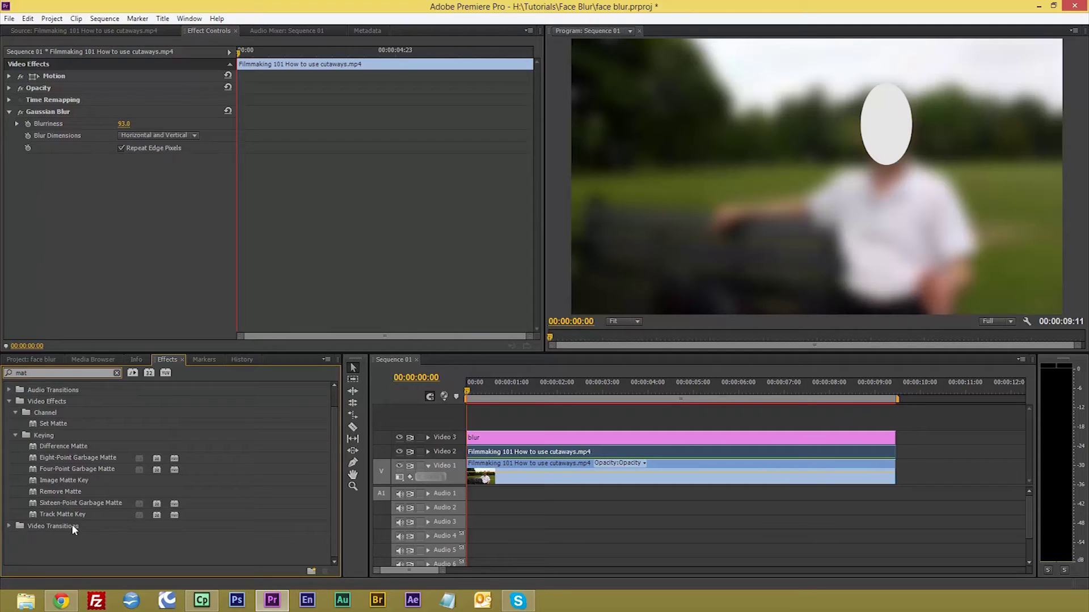
drag(43, 514, 141, 209)
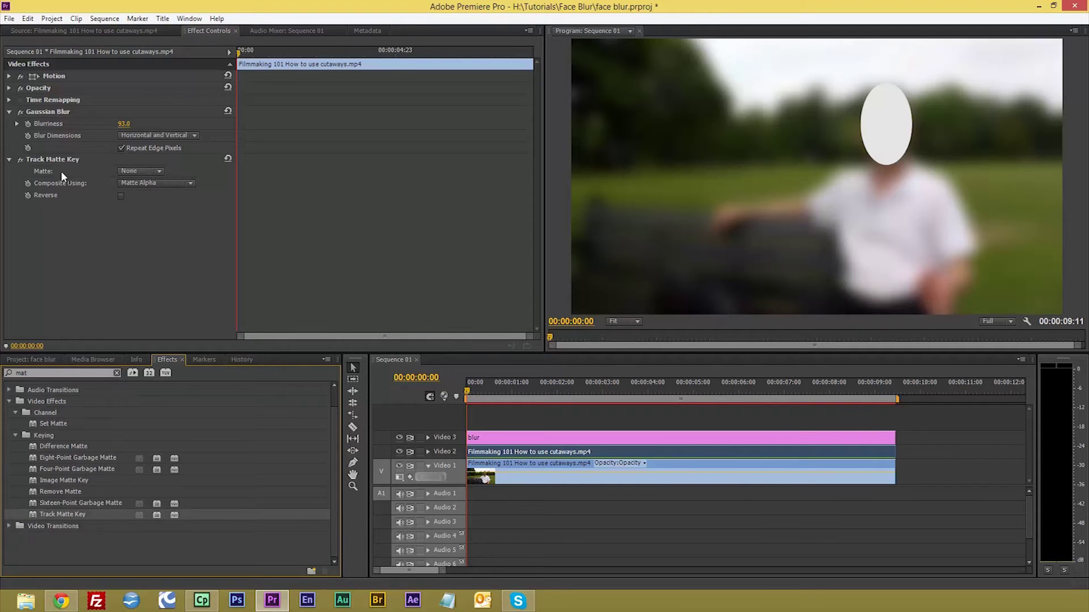
click(155, 171)
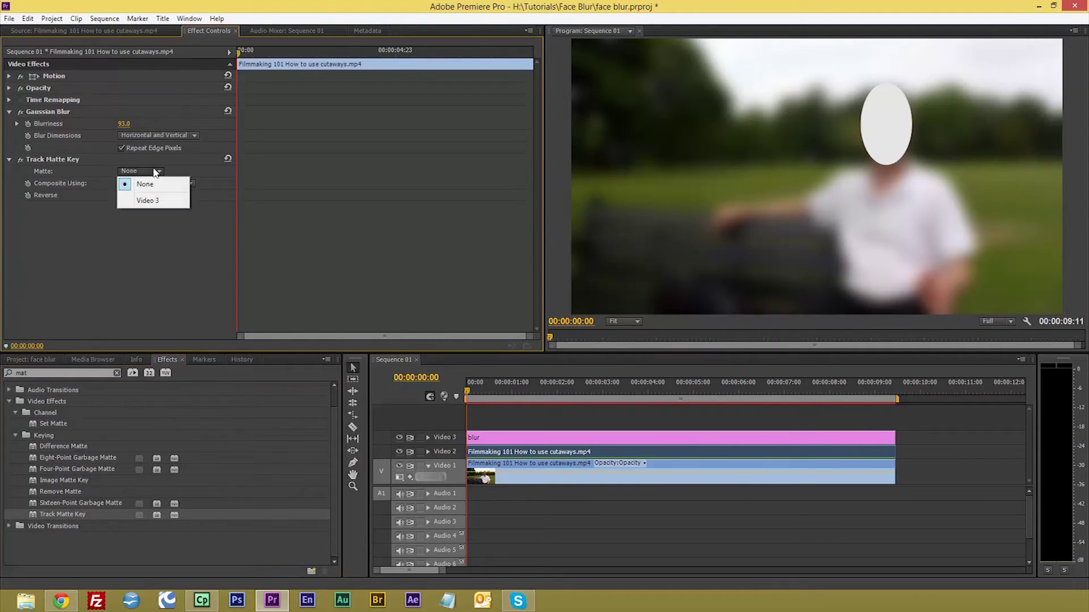
click(152, 202)
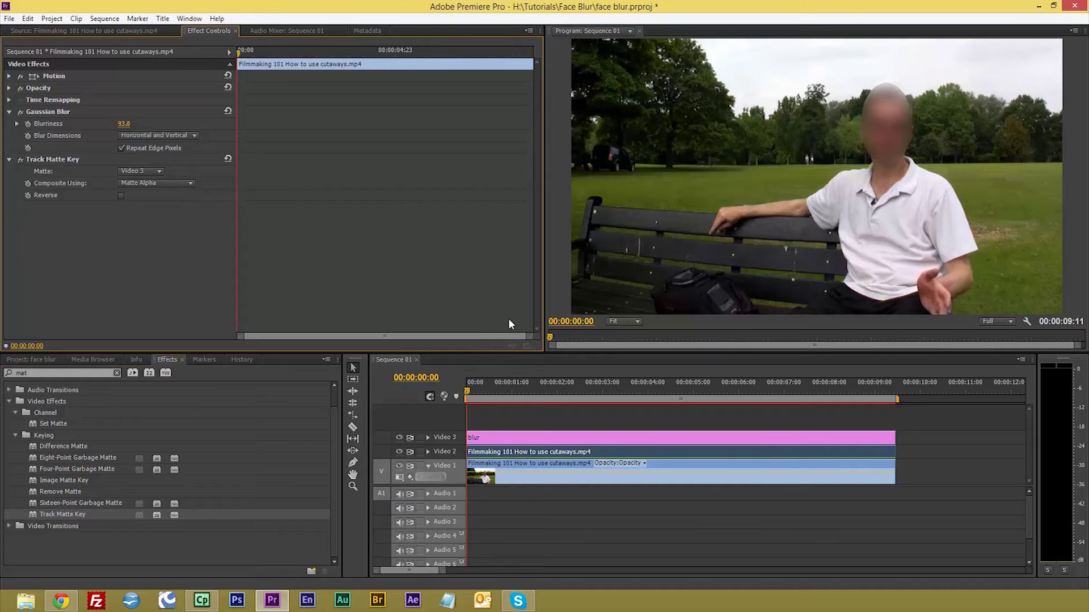
- Set a starting Position keyframe on the blur title on Video 3
click(526, 438)
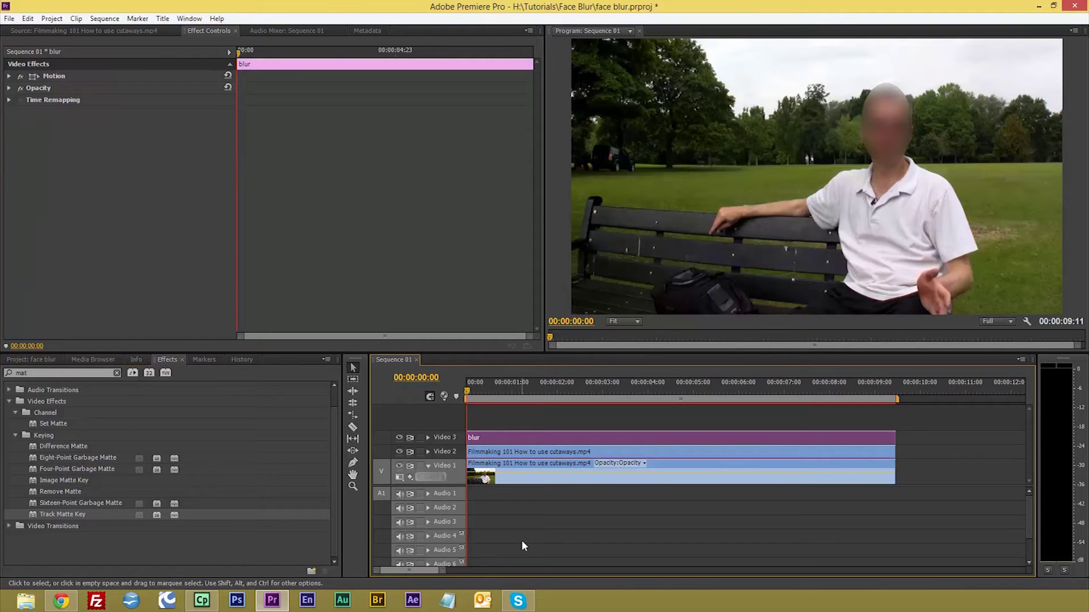
click(854, 172)
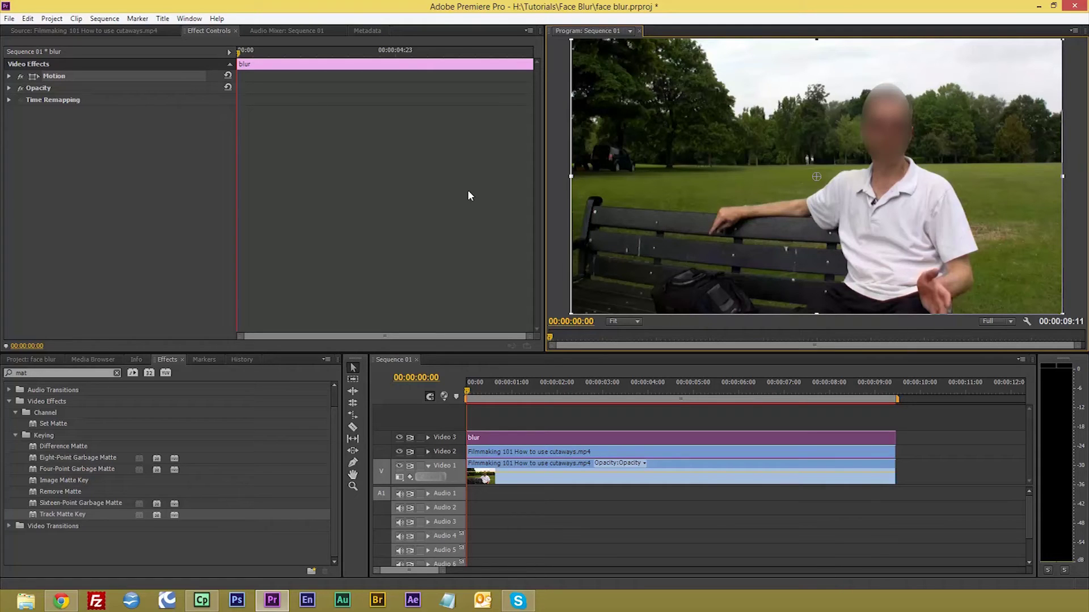
click(9, 77)
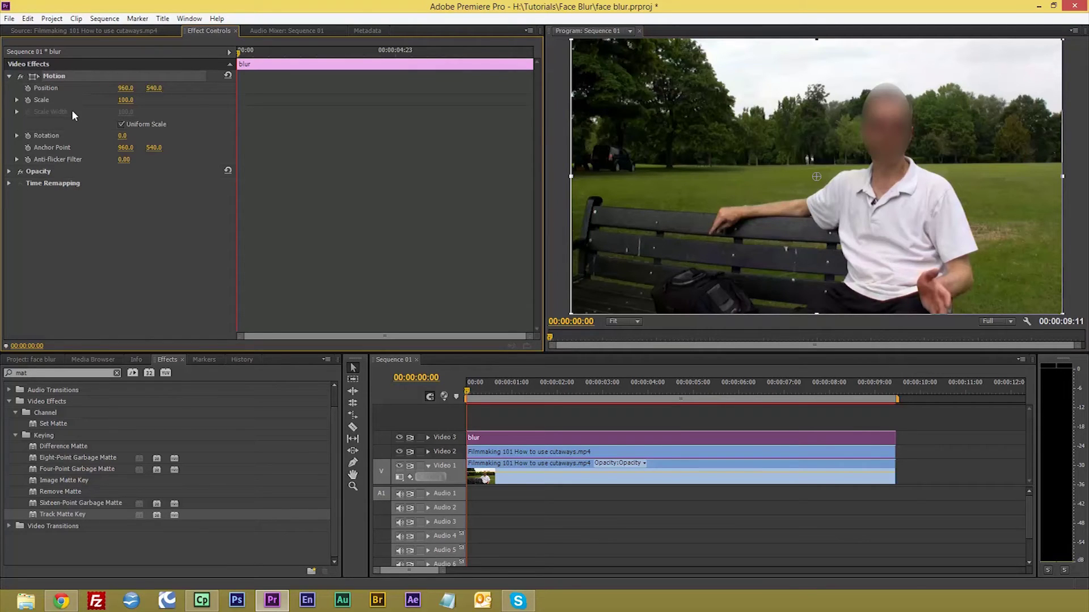
click(27, 88)
- At 00:00:00:10, shift the blur oval left onto his face
key(Right)
key(Right)
key(Right)
key(Right)
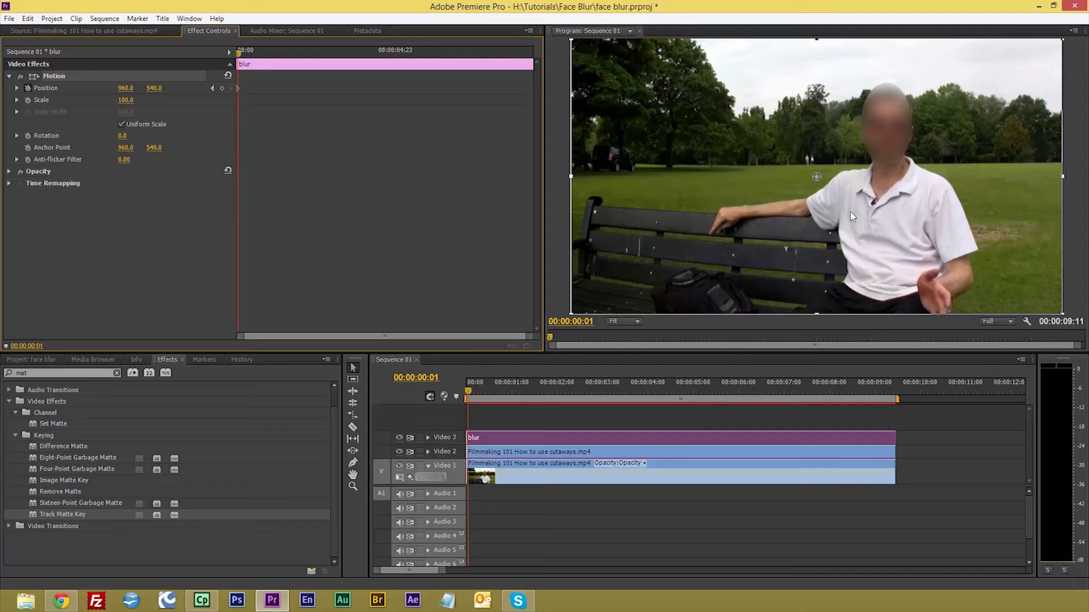
key(Right)
key(Right)
key(Right)
key(Right)
key(Right)
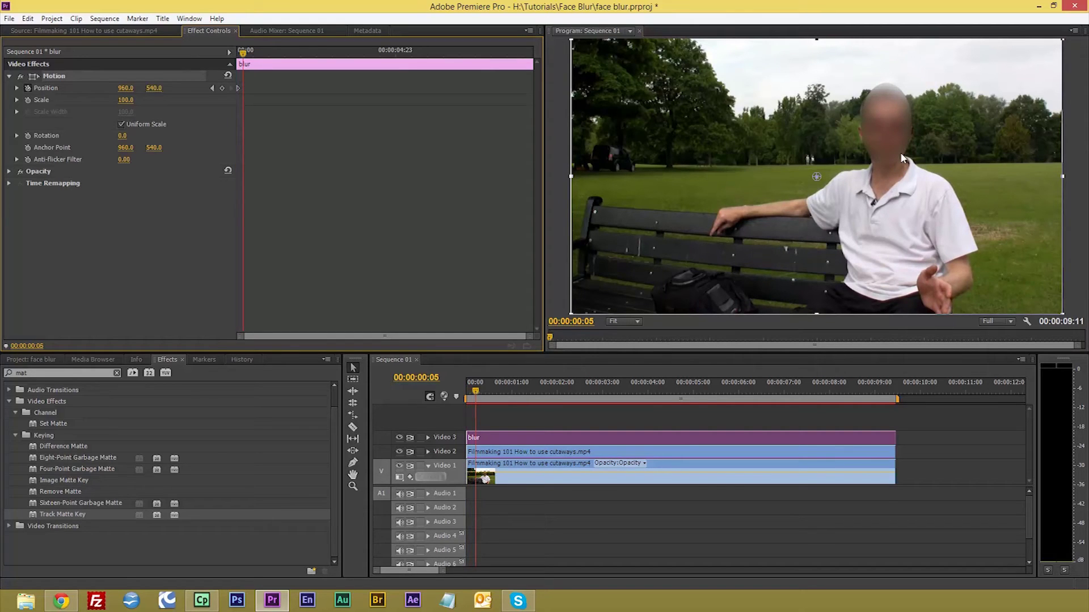
key(Right)
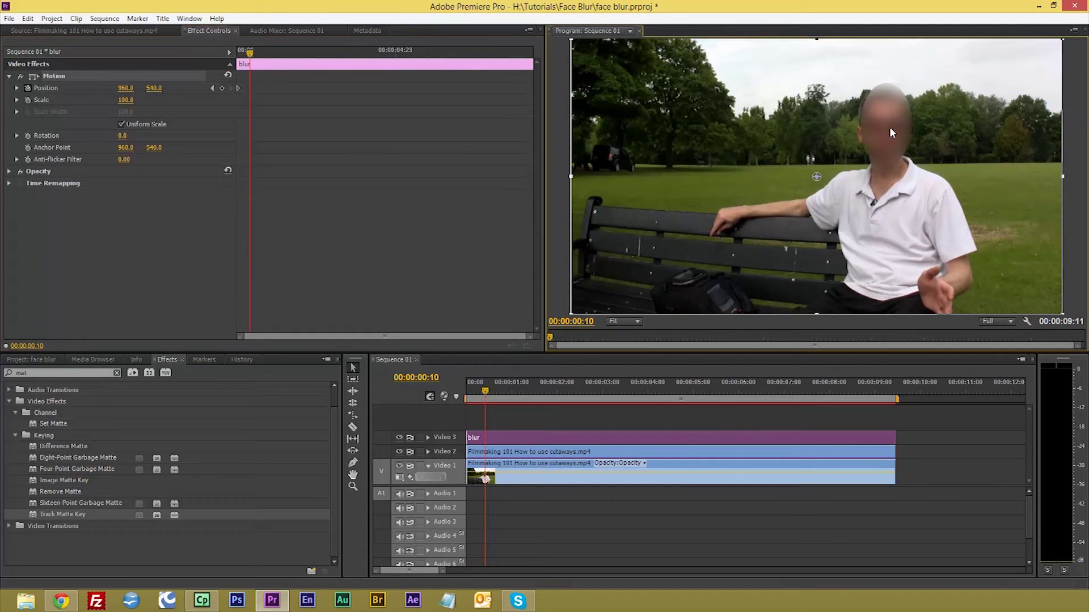
drag(890, 127, 887, 127)
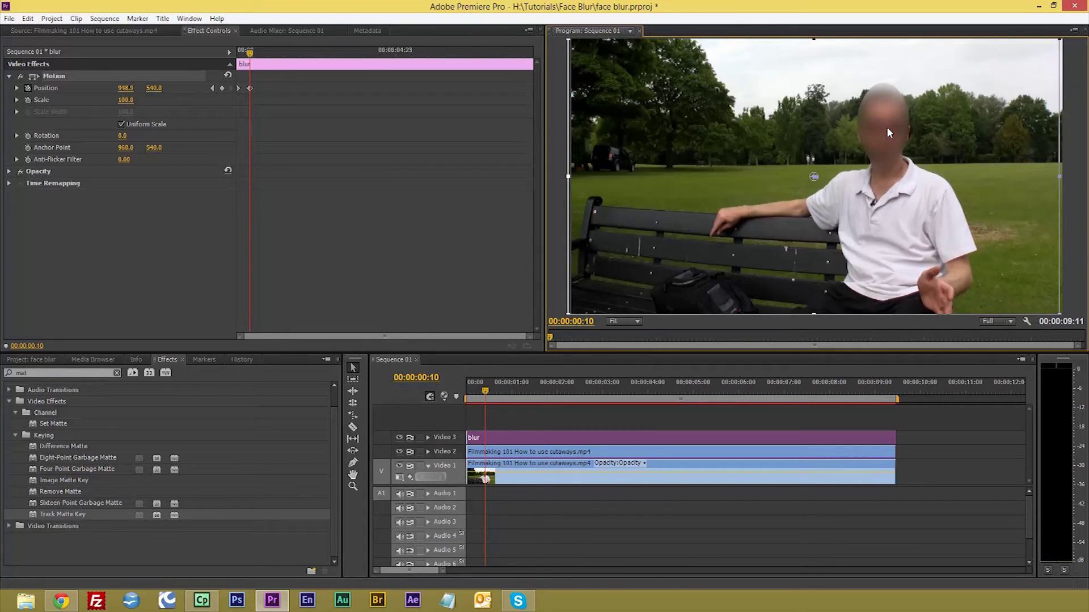
- Advance to 00:00:03:13 and move the oval left to keep it on his face
key(Right)
key(Right)
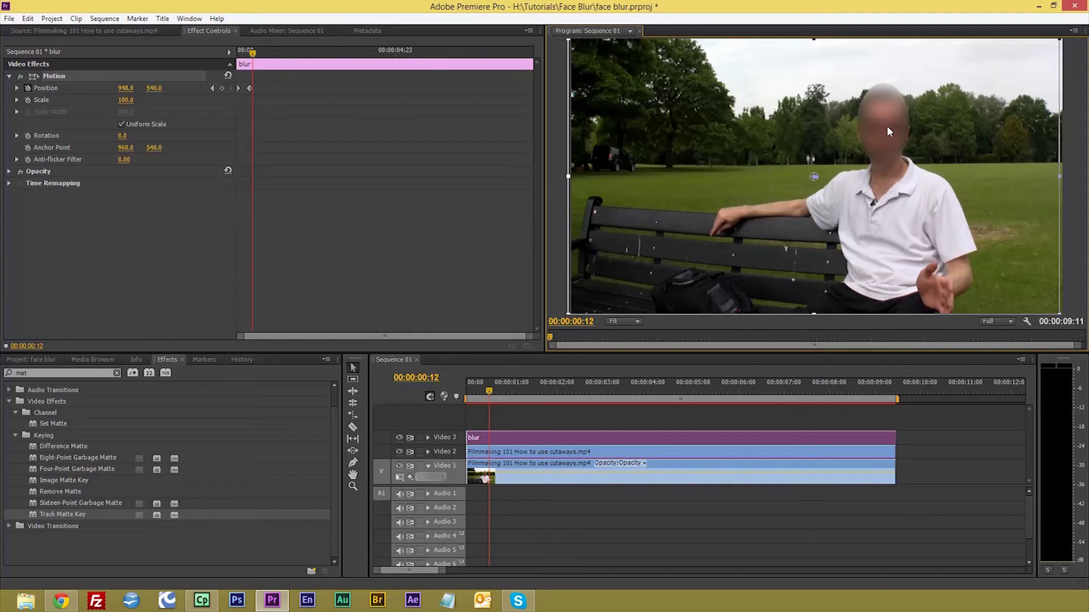
key(Right)
key(Right)
key(Right)
key(Right)
key(Right)
key(Right)
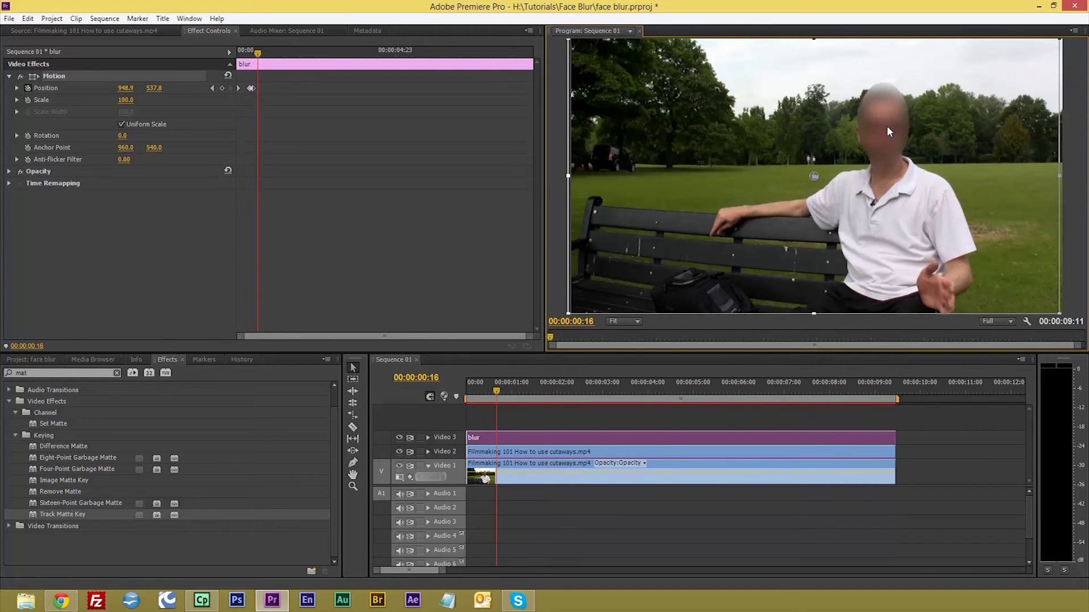
key(Right)
key(Right)
key(Right)
key(Right)
key(Right)
key(Right)
key(Right)
key(Right)
key(Right)
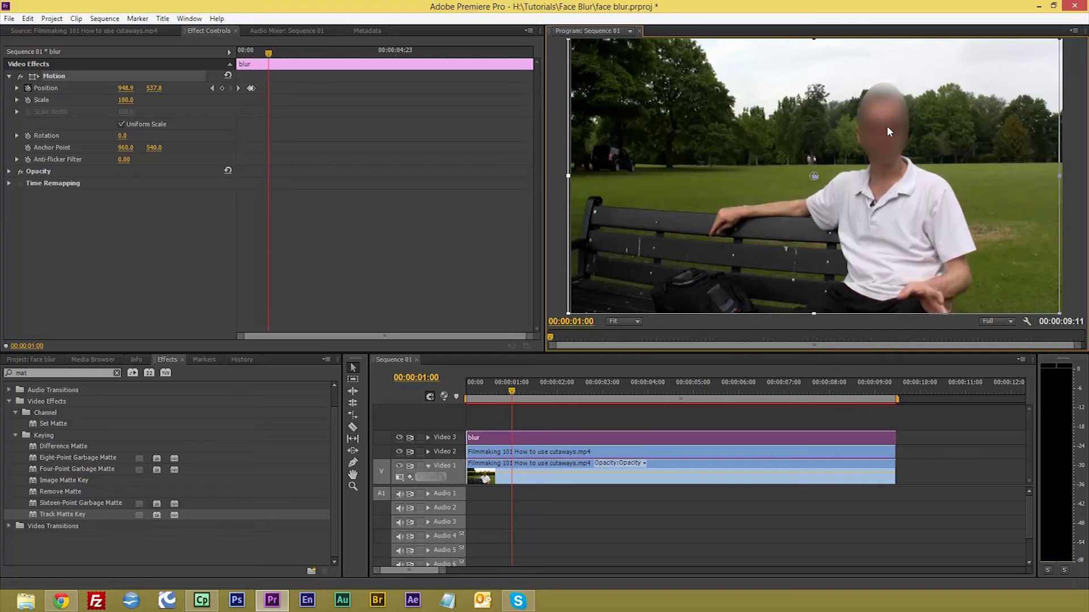
key(Right)
key(Right)
key(Right)
key(Right)
key(Right)
key(Right)
key(Right)
key(Right)
key(Right)
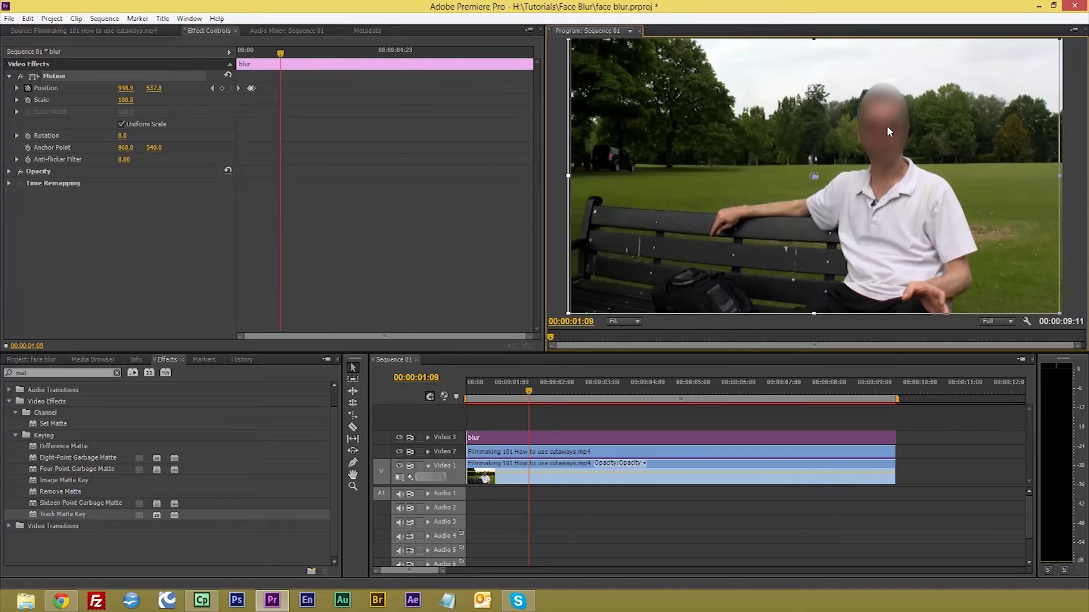
key(Right)
key(Right)
key(Right)
key(Right)
key(Right)
key(Right)
key(Right)
key(Right)
key(Right)
key(Right)
key(Right)
key(Right)
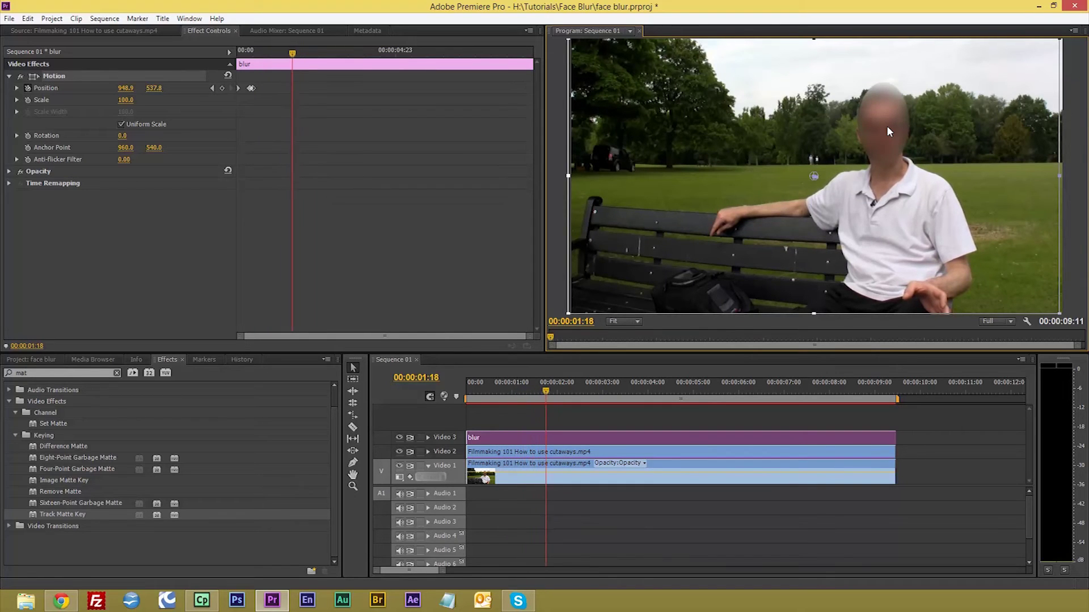
key(Right)
key(Right)
key(Right)
key(Right)
key(Right)
key(Right)
key(Right)
key(Right)
key(Right)
key(Right)
key(Right)
key(Right)
key(Right)
key(Right)
key(Right)
key(Right)
key(Right)
key(Right)
key(Right)
key(Right)
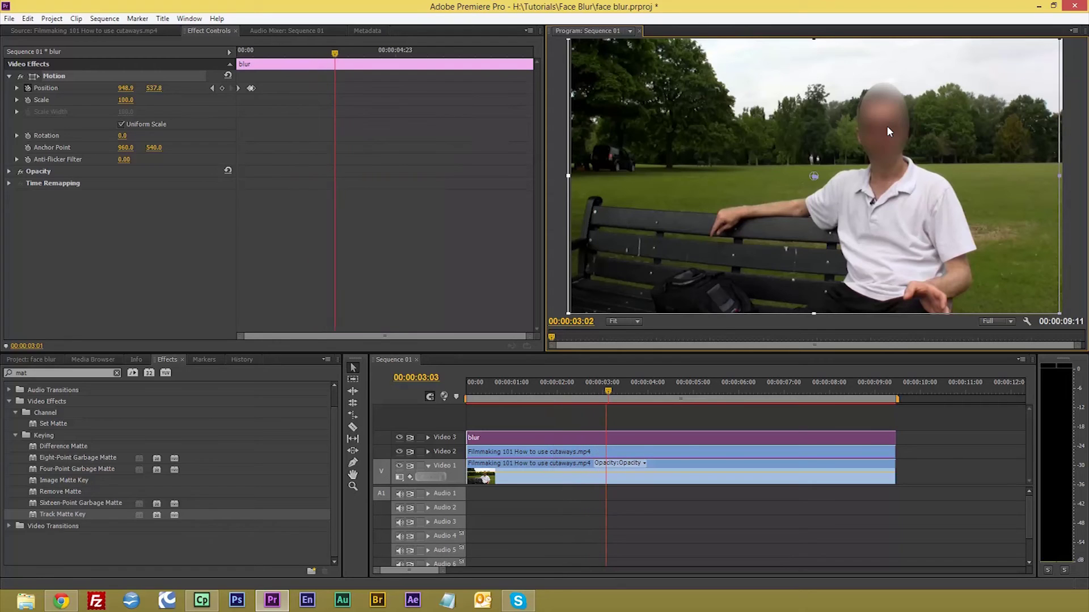
key(Right)
key(Right)
key(Right)
key(Right)
key(Right)
key(Right)
key(Right)
key(Right)
key(Right)
key(Right)
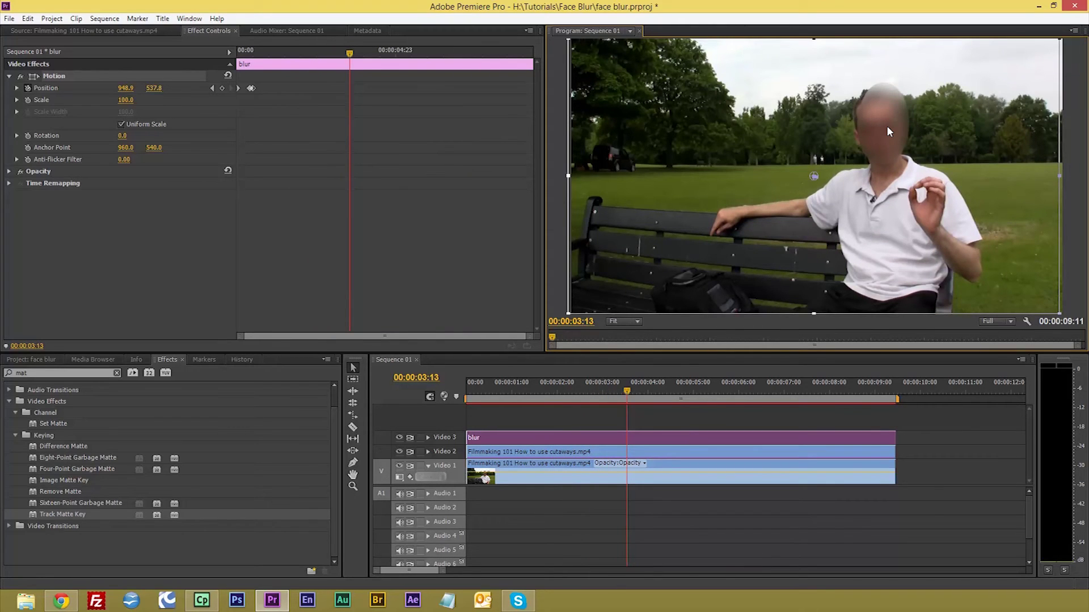
drag(887, 128, 878, 128)
key(Right)
key(Right)
key(Right)
key(Right)
key(Right)
key(Right)
key(Right)
key(Right)
key(Right)
key(Right)
- Reposition the oval over his face at 00:00:04:02 and 00:00:05:07
key(Right)
key(Right)
key(Right)
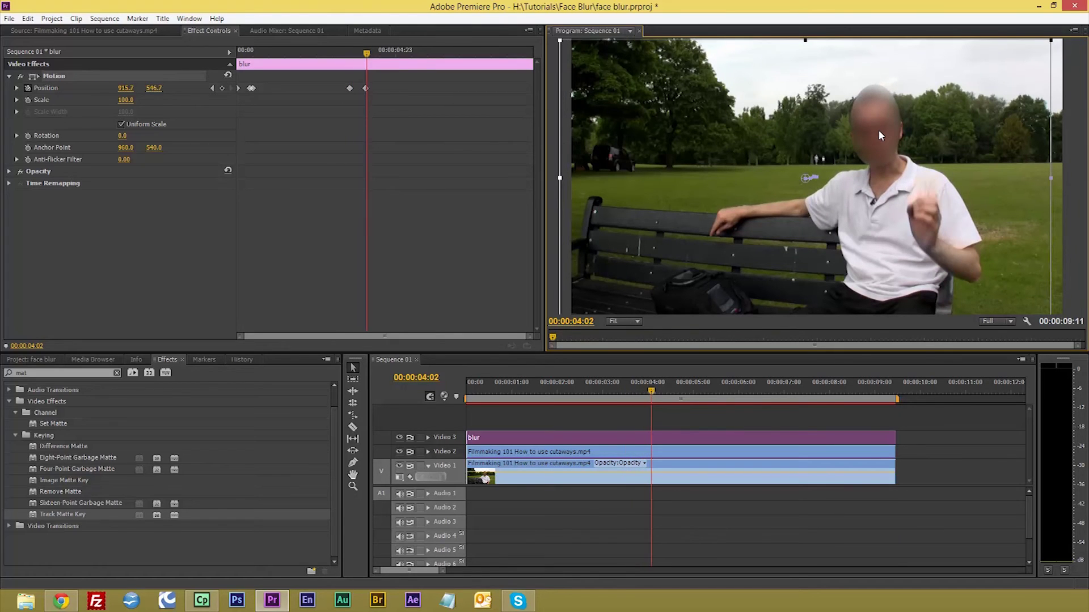
key(Right)
key(Right)
key(Right)
key(Right)
key(Right)
key(Right)
key(Right)
key(Right)
key(Right)
key(Right)
key(Right)
key(Right)
key(Right)
key(Right)
key(Right)
key(Right)
key(Right)
drag(879, 130, 890, 128)
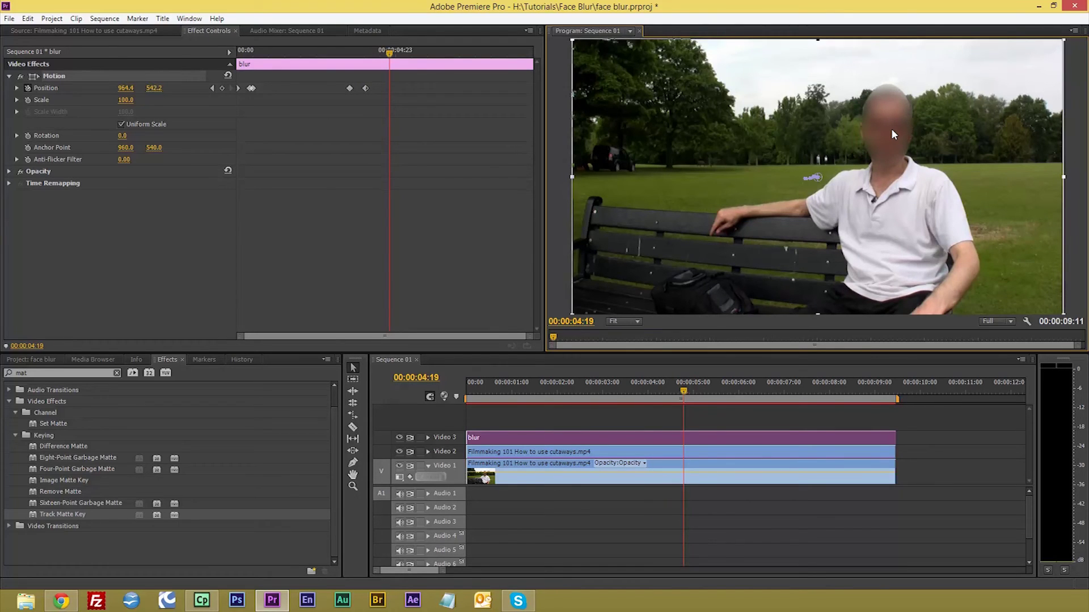
key(Right)
key(Right)
key(Right)
key(Right)
key(Right)
key(Right)
key(Right)
key(Right)
key(Right)
key(Right)
key(Right)
key(Right)
key(Right)
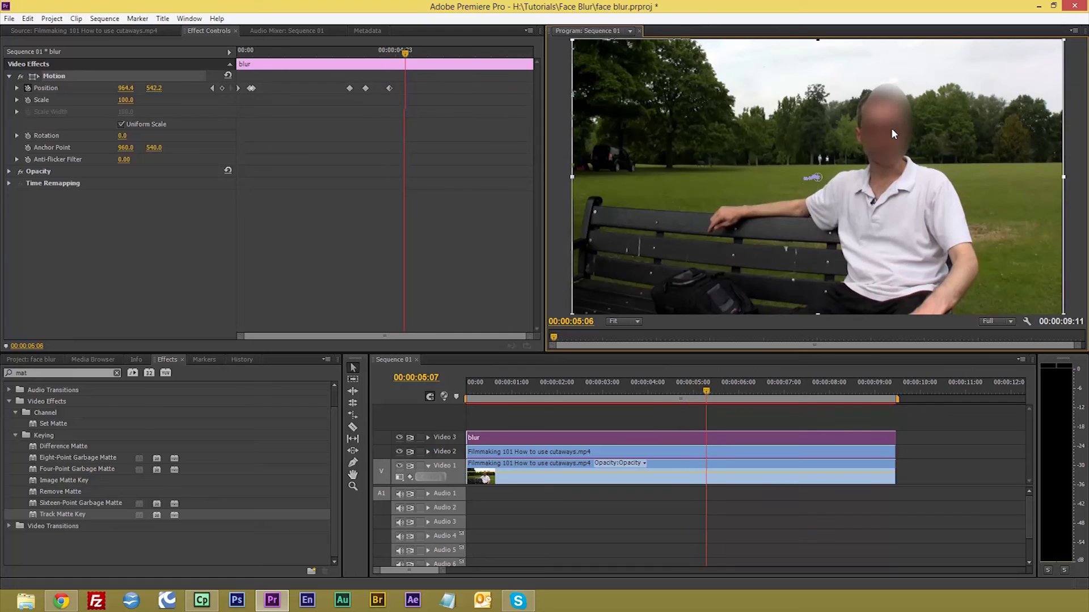
drag(882, 128, 878, 128)
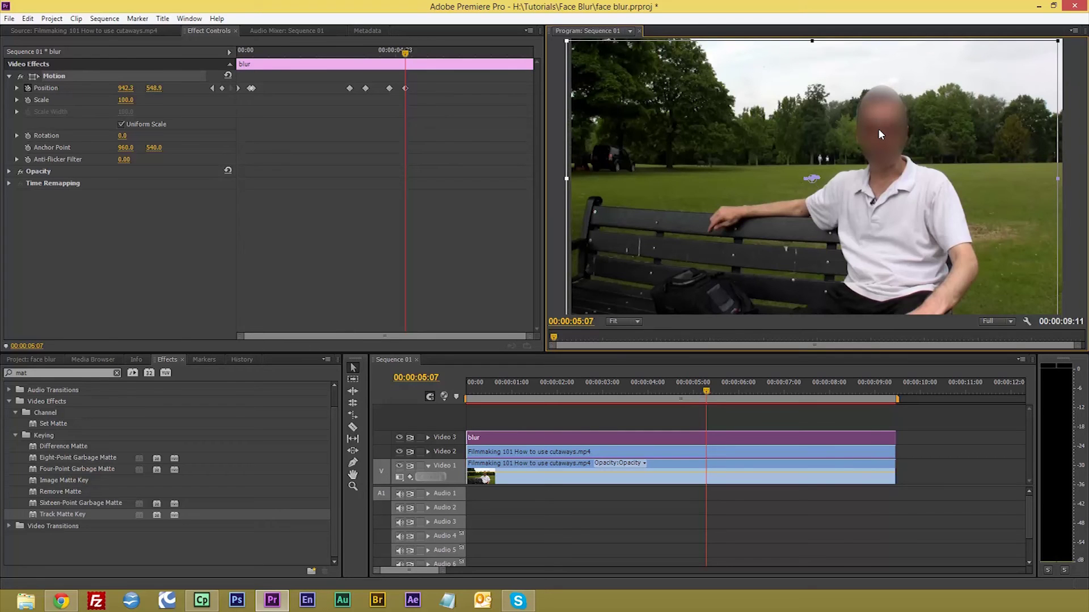
- Nudge the oval slightly left at 00:00:05:20 and 00:00:06:08
key(Right)
key(Right)
key(Right)
key(Right)
key(Right)
key(Right)
key(Right)
key(Right)
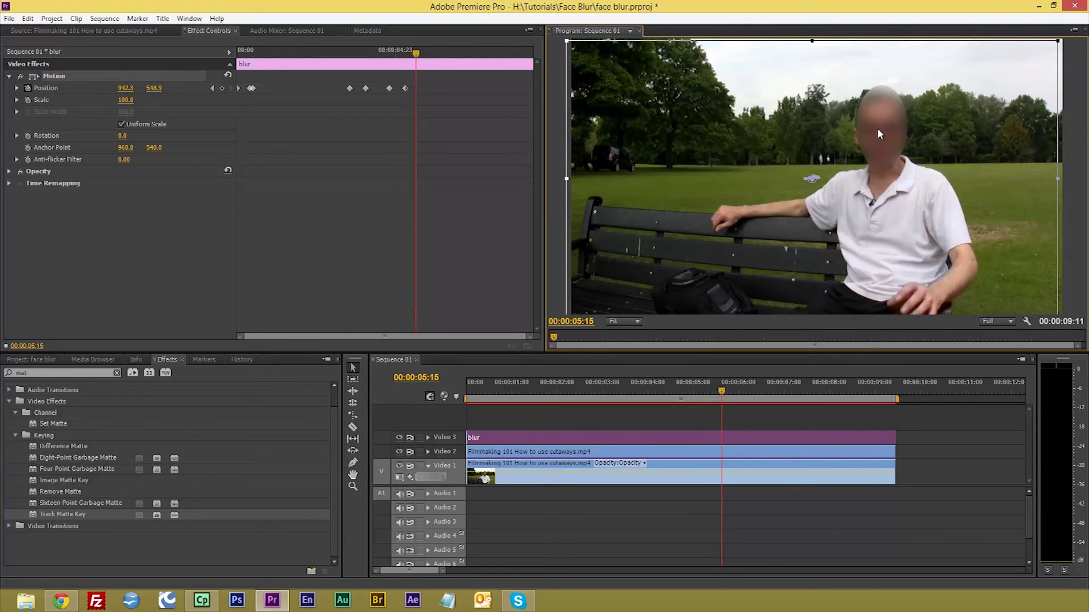
key(Right)
key(Right)
key(Right)
key(Right)
key(Right)
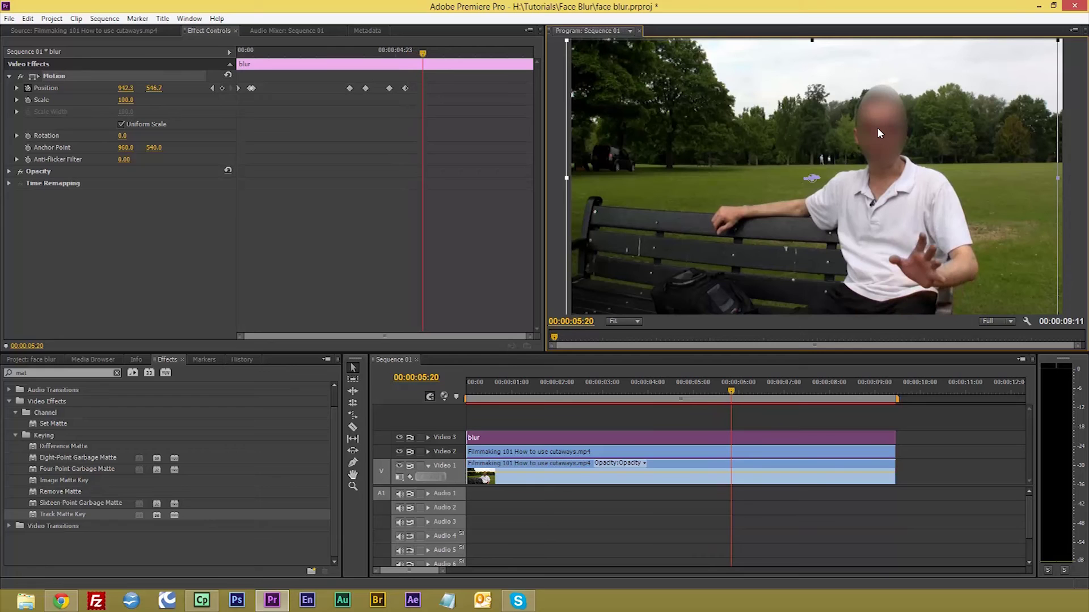
drag(878, 129, 876, 130)
key(Right)
key(Right)
key(Right)
key(Right)
key(Right)
key(Right)
key(Right)
key(Right)
key(Right)
key(Right)
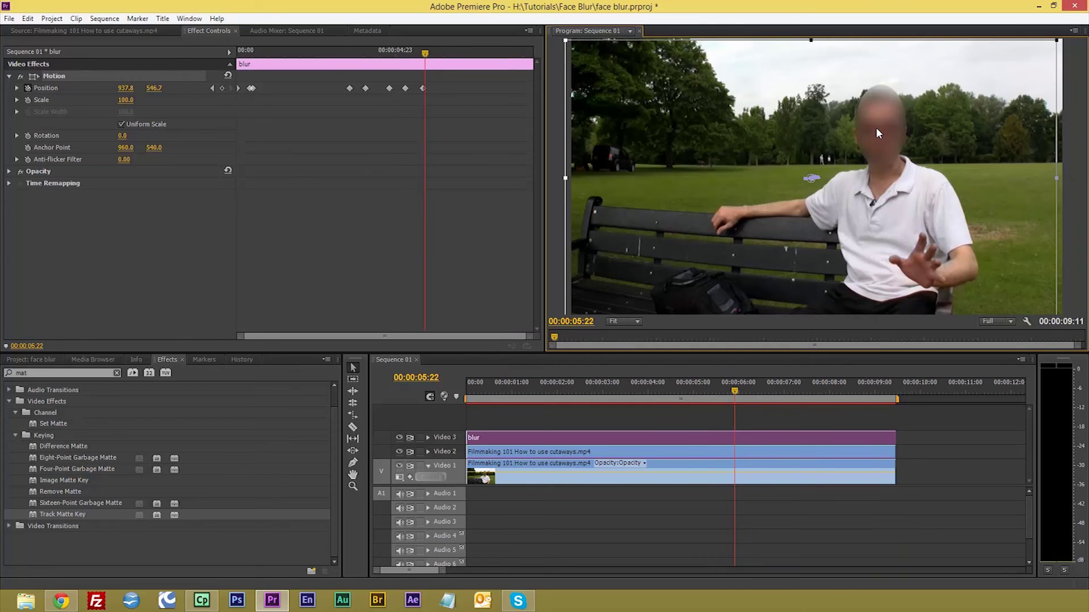
key(Right)
key(Right)
key(Right)
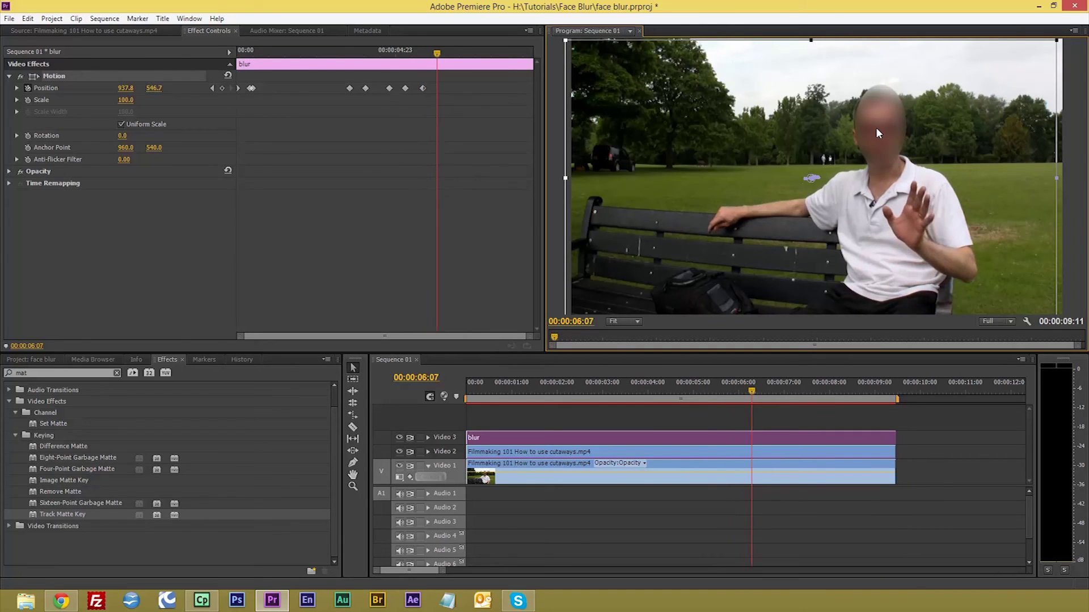
drag(877, 130, 875, 130)
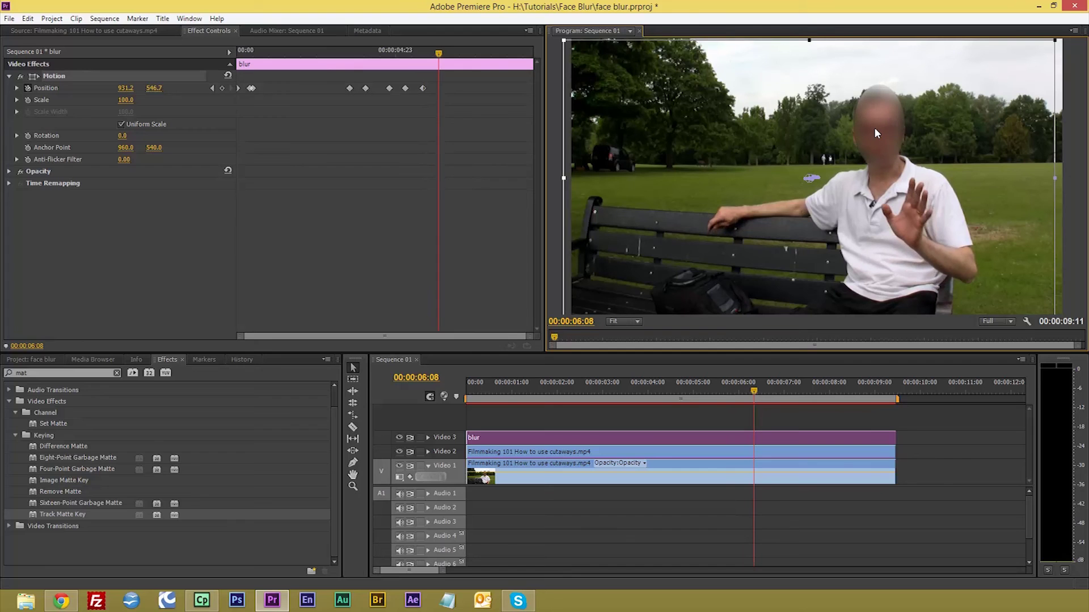
- Step forward to 00:00:07:19, checking the blur still covers his face
key(Right)
key(Right)
key(Right)
key(Right)
key(Right)
key(Right)
key(Right)
key(Right)
key(Right)
key(Right)
key(Right)
key(Right)
key(Right)
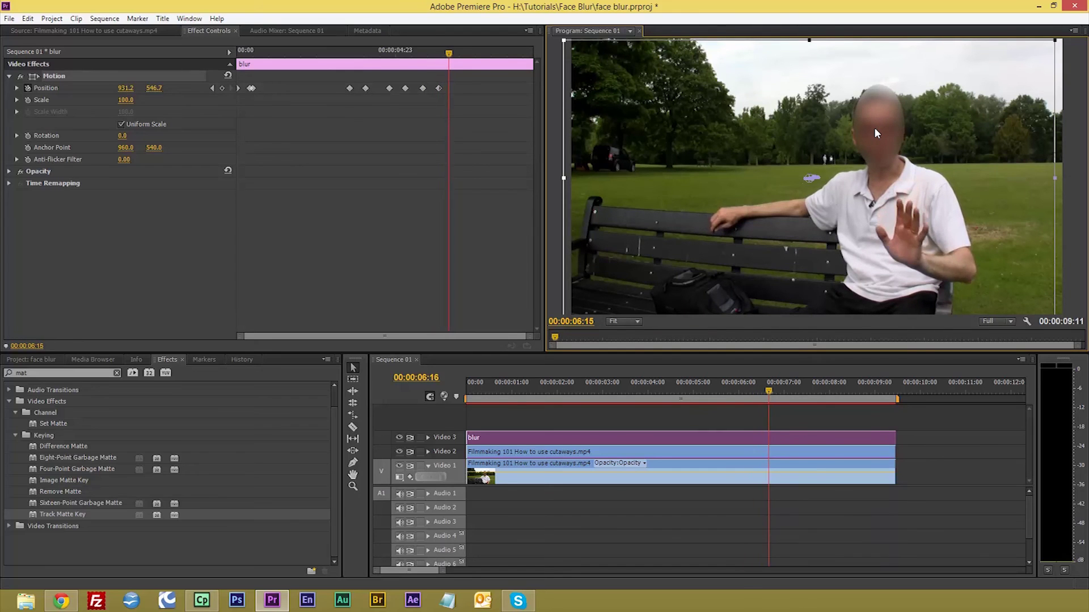
key(Right)
key(Right)
key(Right)
key(Right)
key(Right)
key(Right)
key(Right)
key(Right)
key(Right)
key(Right)
key(Right)
key(Right)
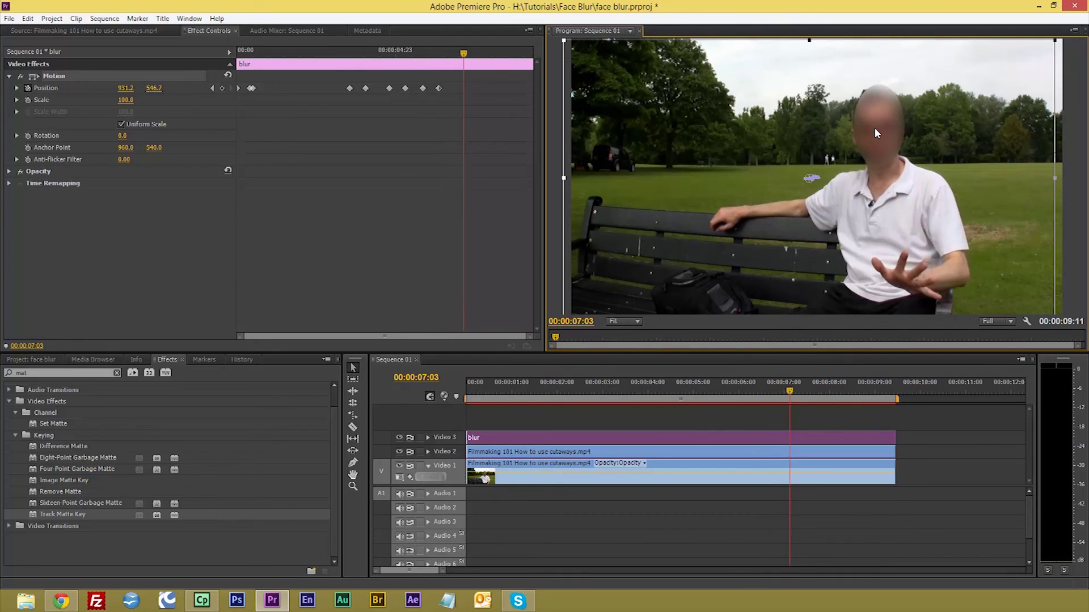
key(Right)
key(Right)
key(Right)
key(Right)
key(Right)
key(Right)
key(Right)
key(Right)
key(Right)
key(Right)
key(Right)
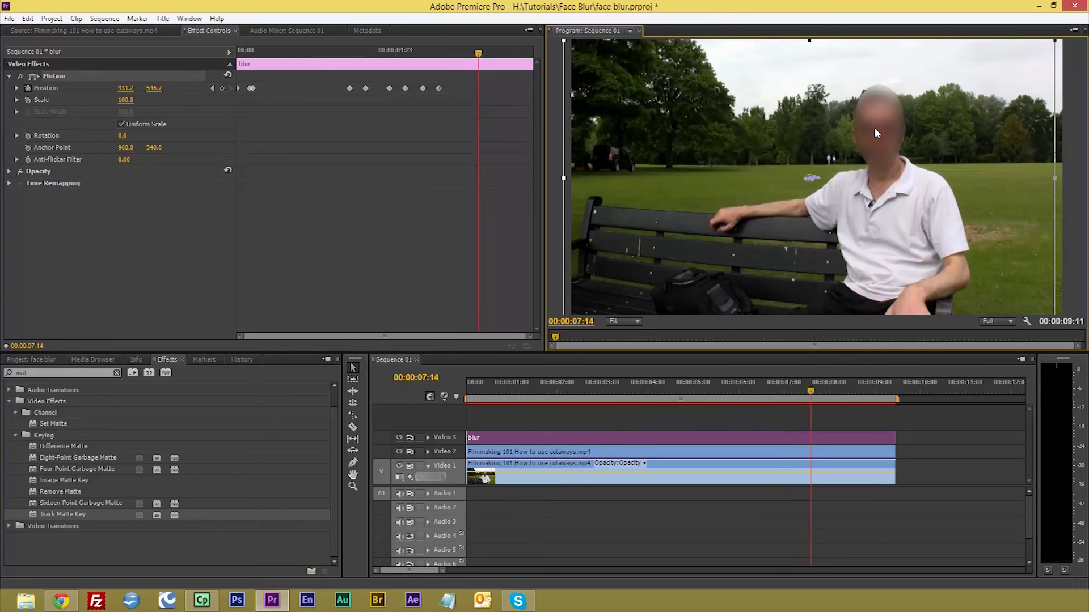
key(Right)
key(Right)
key(Right)
key(Right)
key(Right)
key(Right)
key(Right)
key(Right)
key(Right)
key(Right)
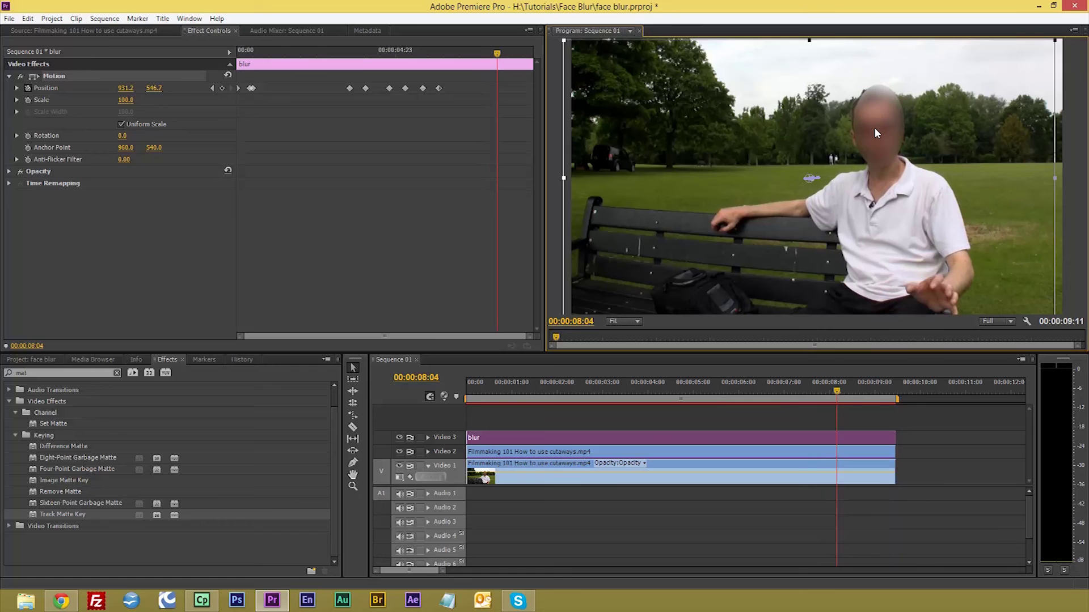
- Add final Position keyframes at 00:00:08:04–08:09, ending at 933.4, 544.4, then step to the clip's end
drag(875, 130, 873, 128)
key(Right)
key(Right)
key(Right)
key(Right)
key(Right)
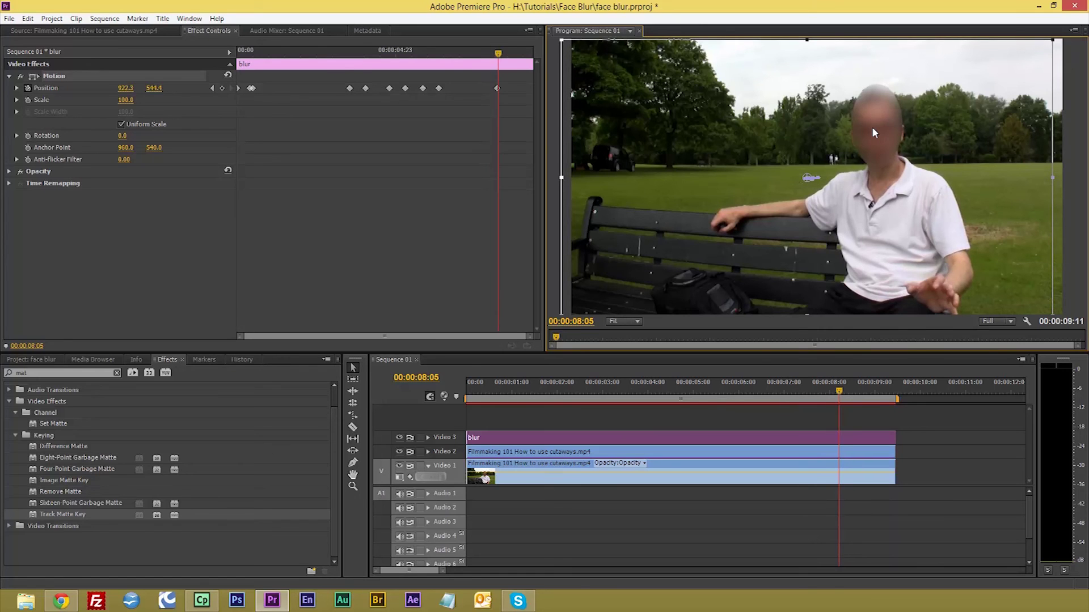
drag(872, 127, 874, 127)
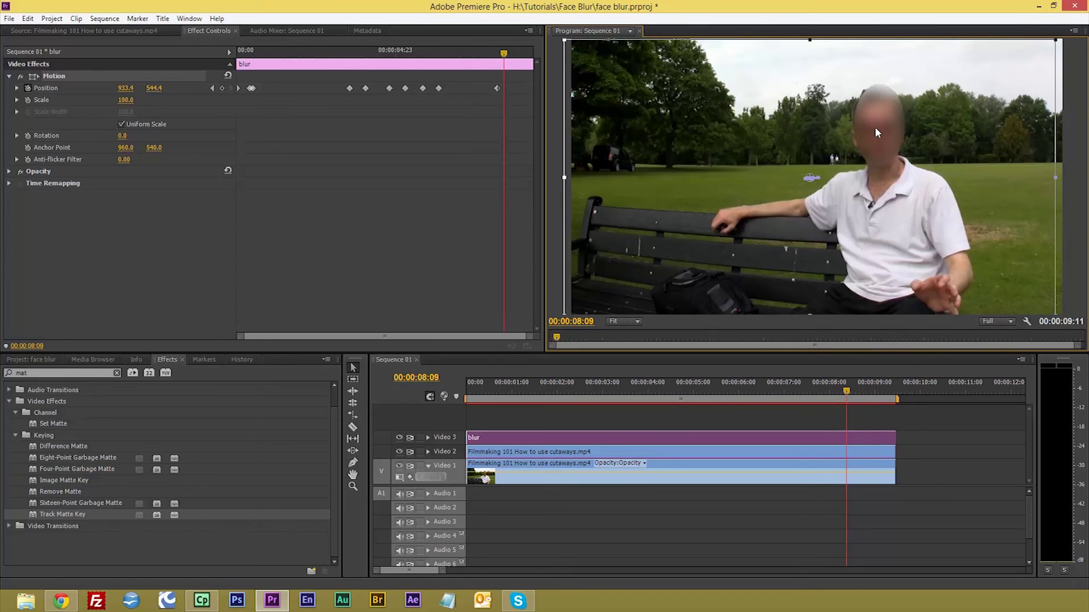
key(Right)
key(Right)
key(Right)
key(Right)
key(Right)
key(Right)
key(Right)
key(Right)
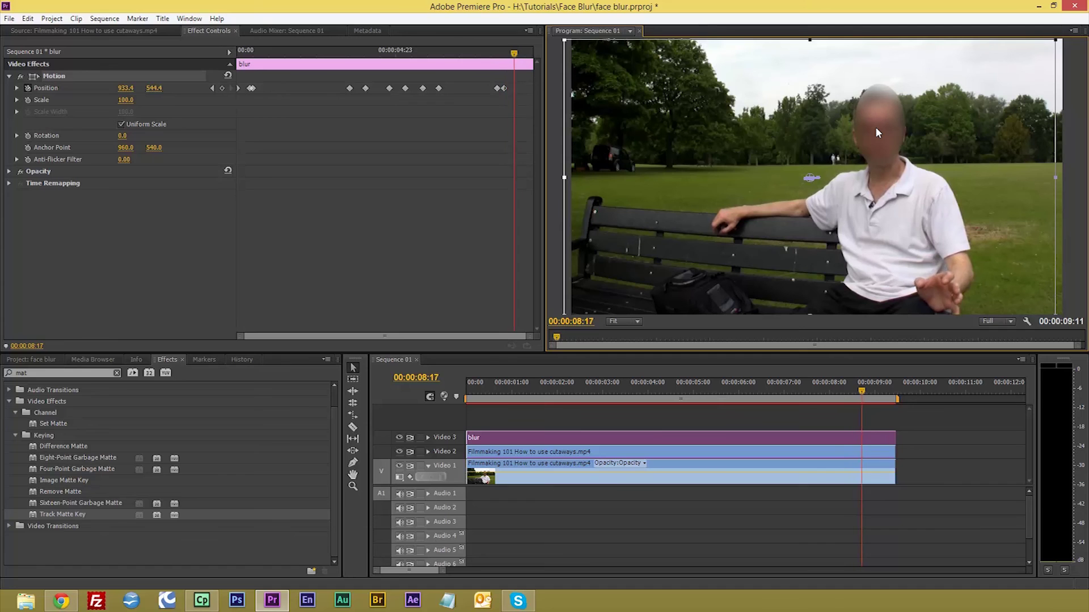
key(Right)
key(Right)
key(Right)
key(Right)
key(Right)
key(Right)
key(Right)
key(Right)
key(Right)
key(Right)
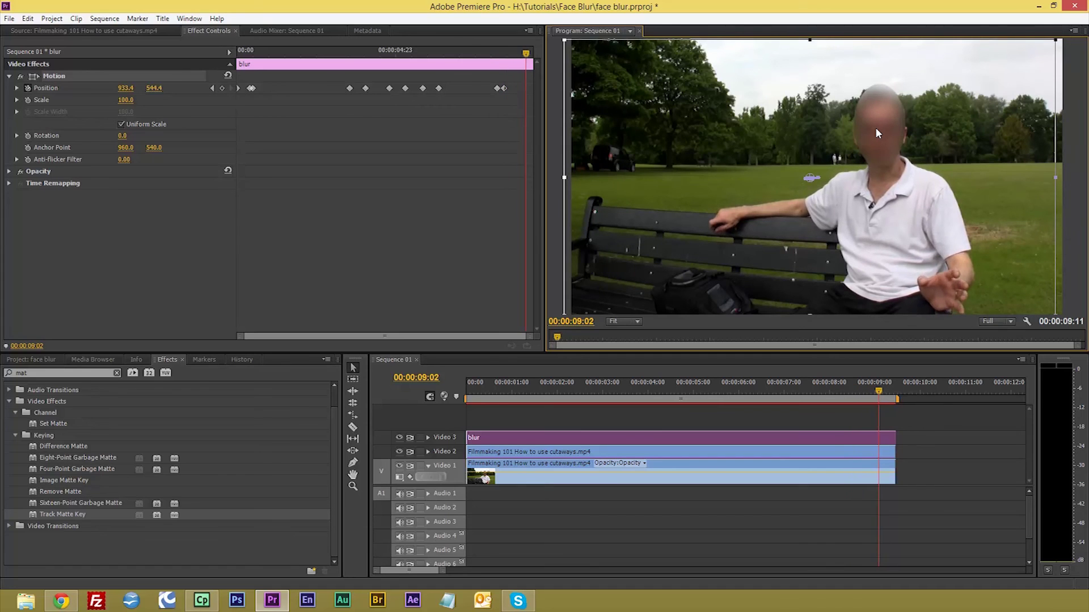
key(Right)
key(Right)
key(Right)
key(Right)
key(Right)
key(Right)
key(Right)
key(Right)
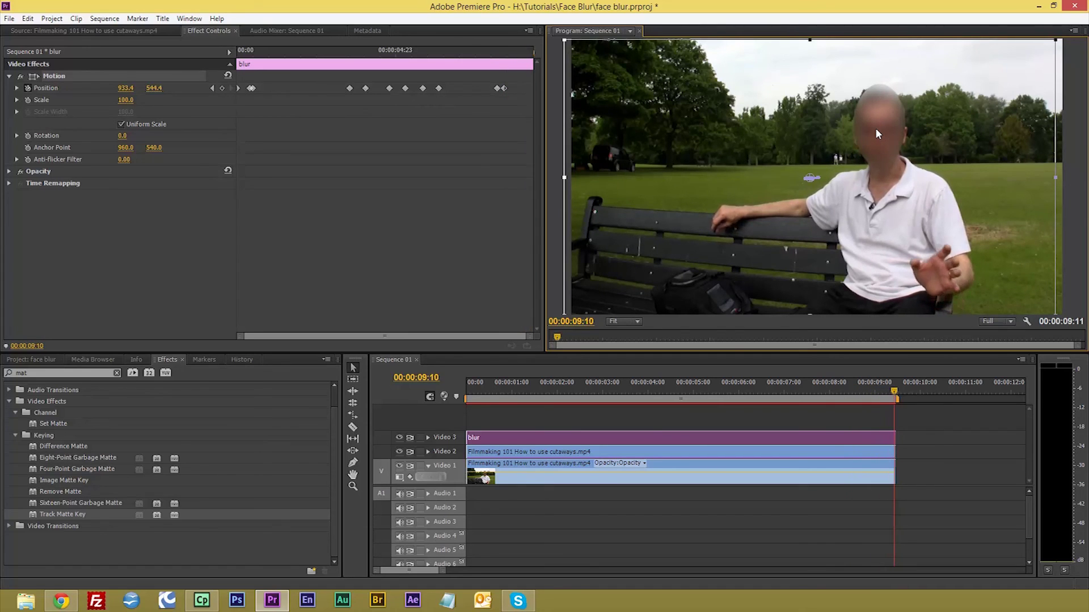
key(Right)
key(Right)
- Render the work-area preview so the keyframed face-blur oval plays back smoothly
key(Return)
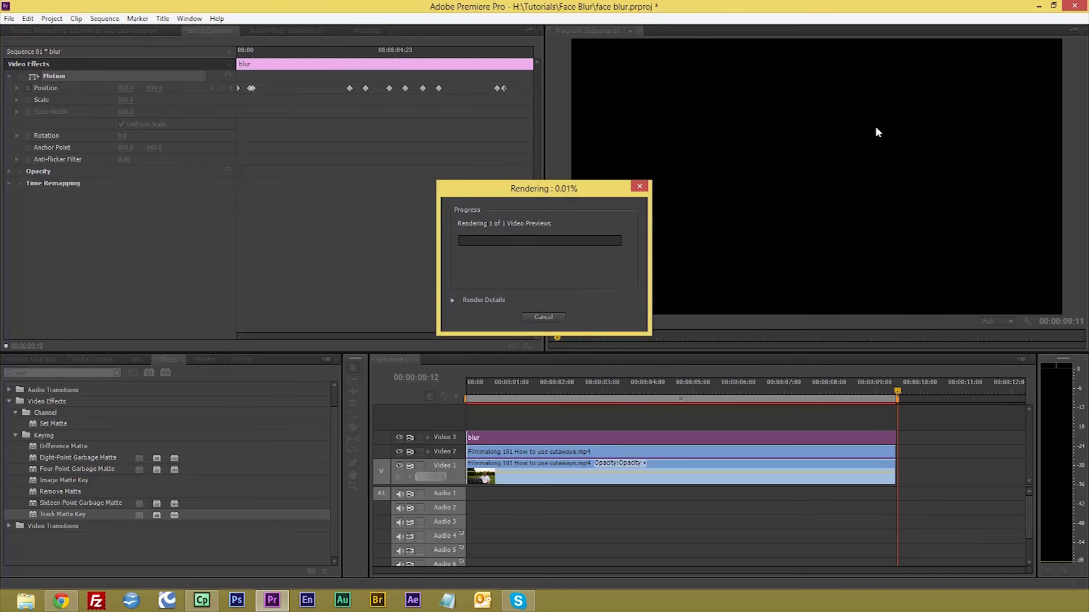